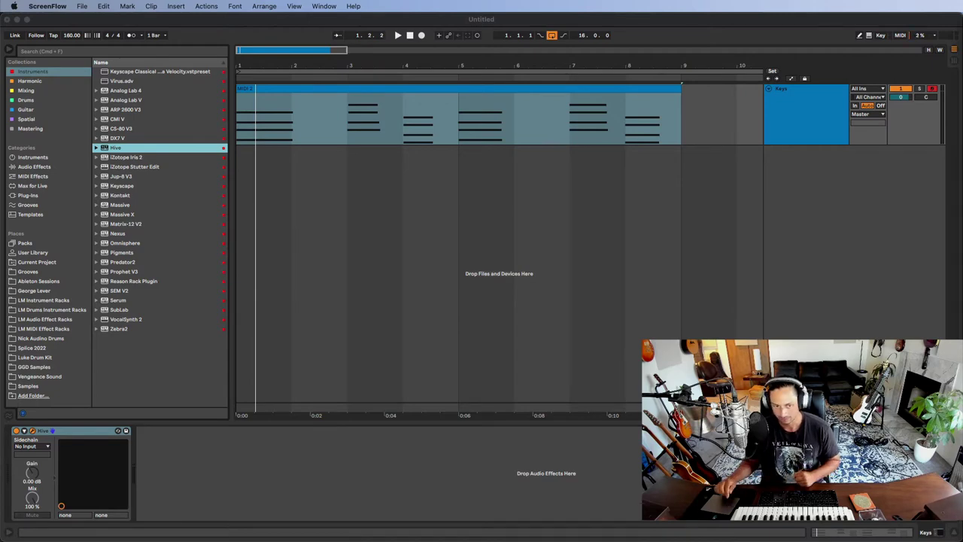
Open the Hive 2 window, shift it left, and swap the preset list for the synth editor
click(31, 431)
click(31, 431)
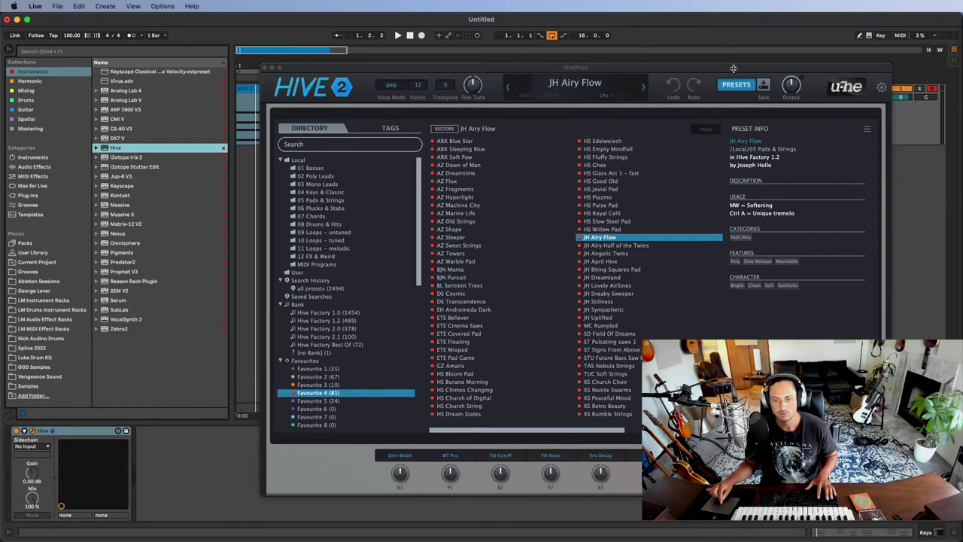
drag(736, 68, 540, 45)
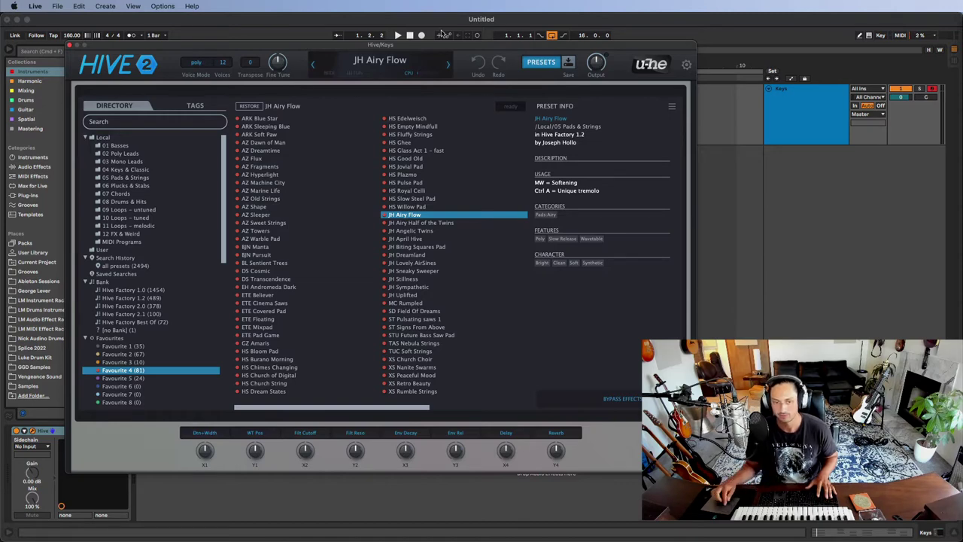
click(545, 63)
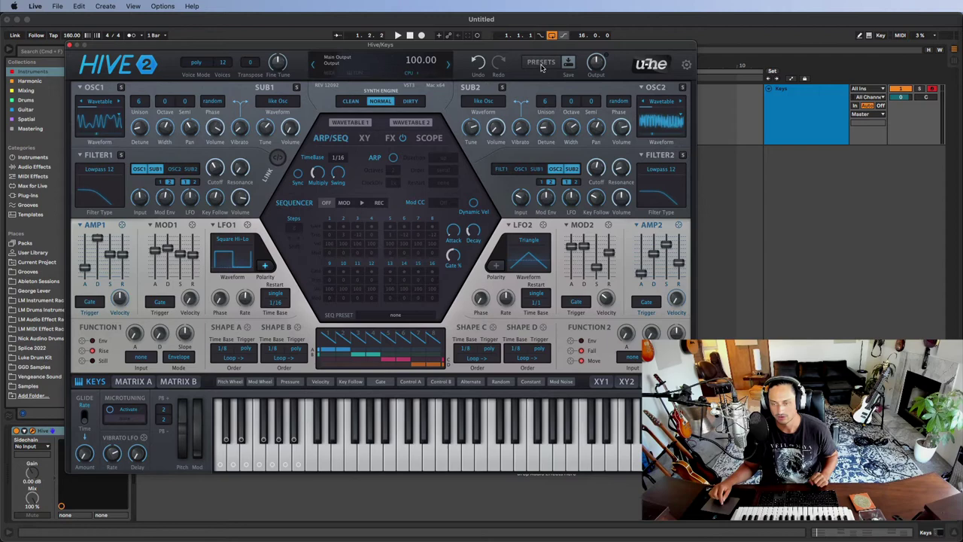
Reopen Hive's preset browser showing JH Airy Flow (Pads & Strings, Hive Factory 1.2)
click(542, 63)
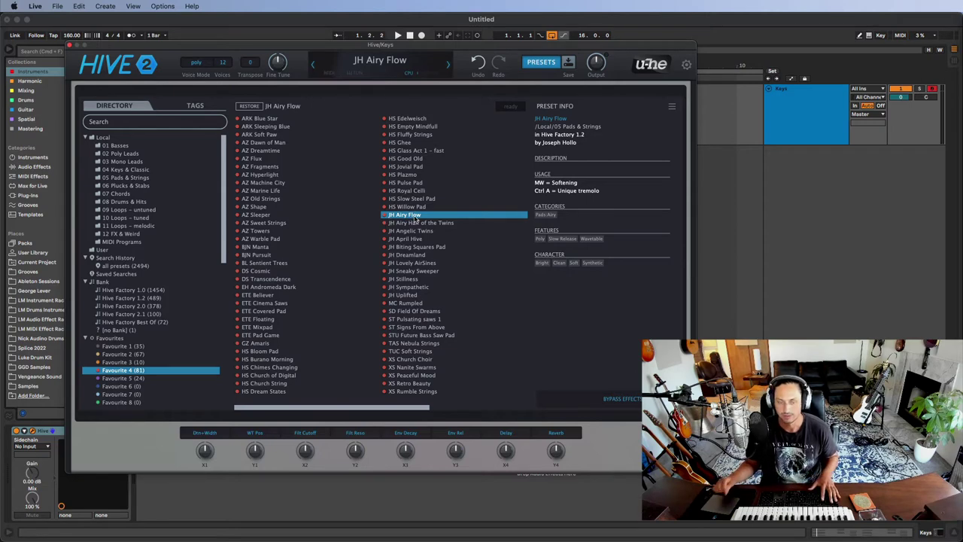
Play the clip while trying JH Angelic Twins, then JH Dreamland, and return to the synth editor
key(space)
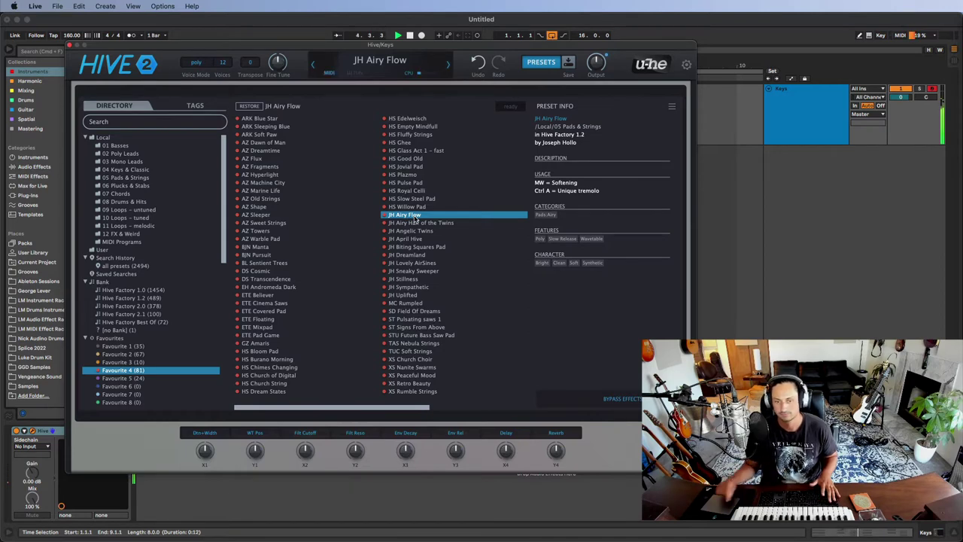
click(426, 232)
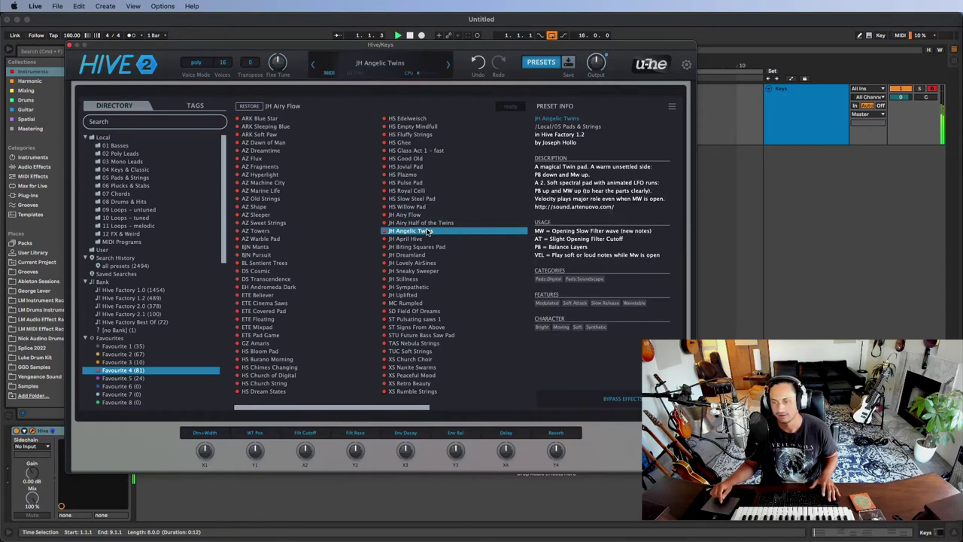
click(427, 256)
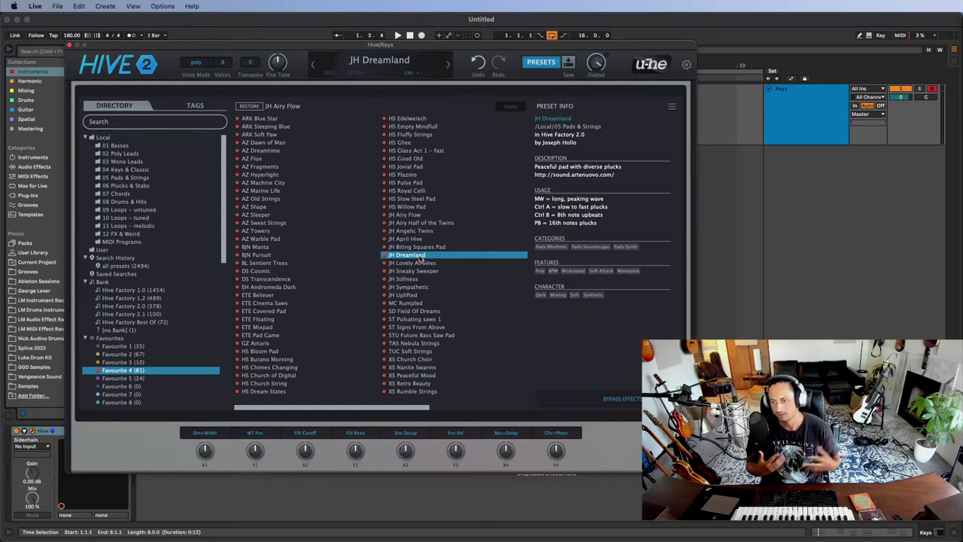
click(546, 65)
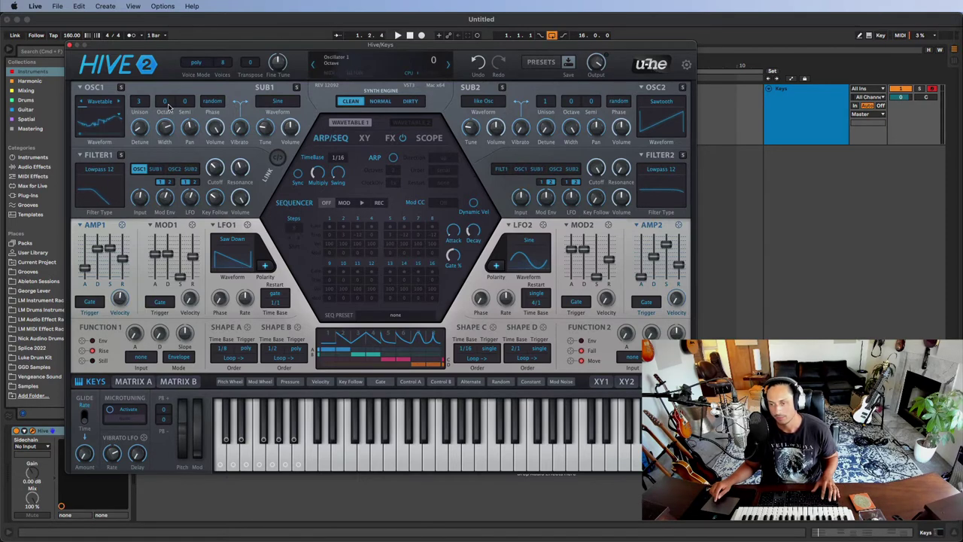
Close Hive, delete it from the Keys track, and load Omnisphere from the Plug-ins browser
click(70, 45)
click(95, 430)
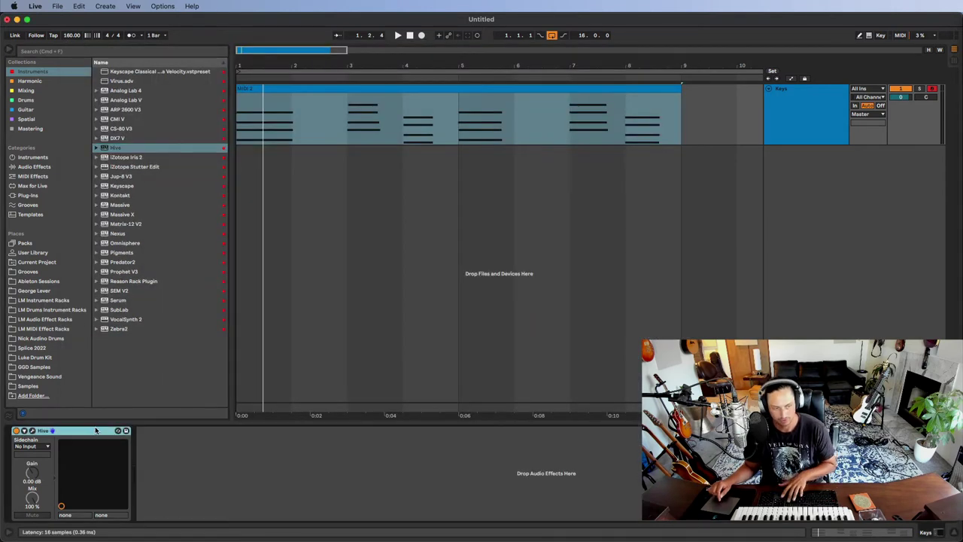
key(Delete)
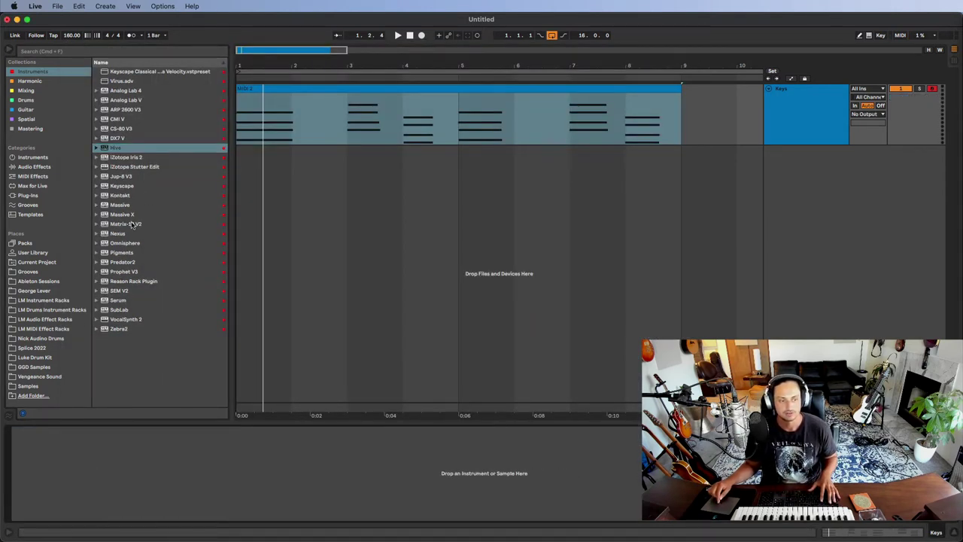
click(139, 244)
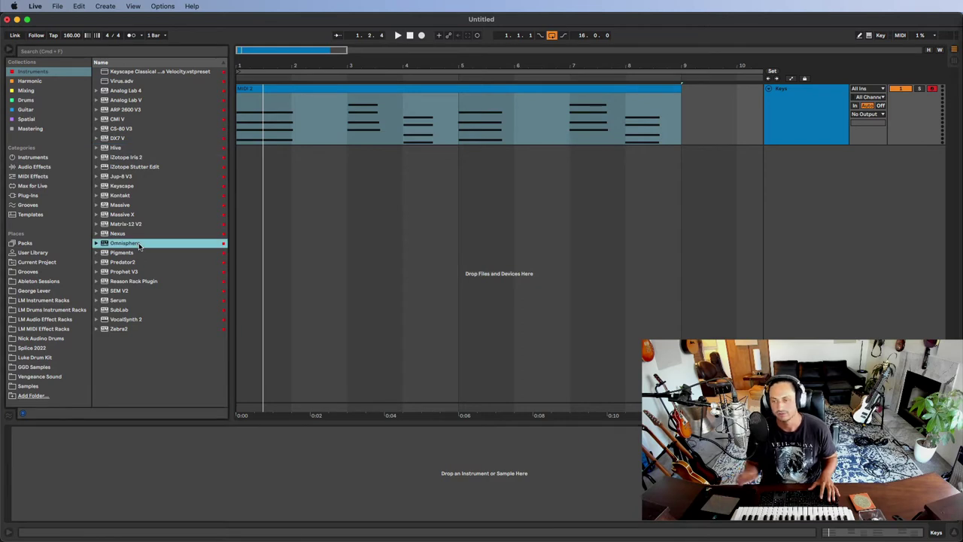
double_click(139, 244)
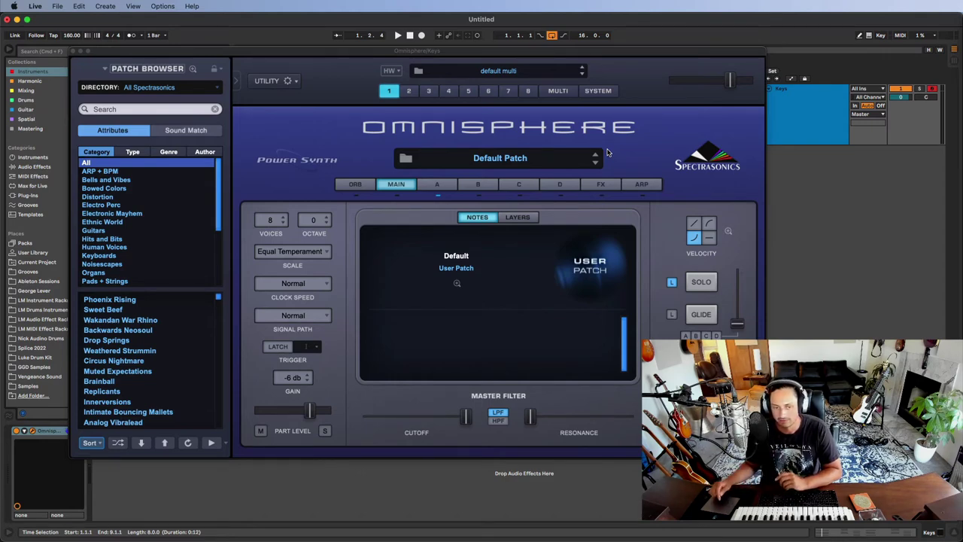
Look through Omnisphere's Part B, Part C, FX, Arp and Orb pages, ending on Main
click(476, 184)
click(536, 188)
click(600, 185)
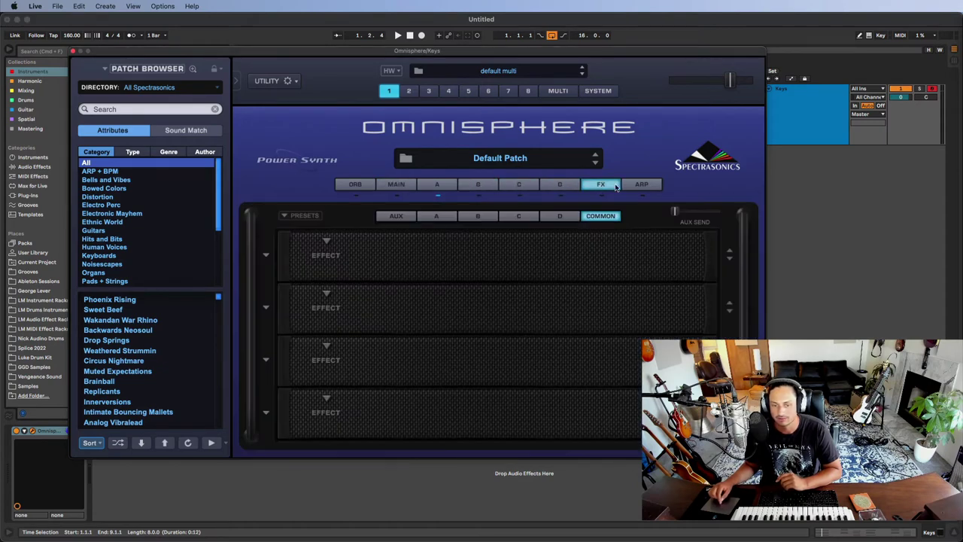
click(641, 184)
click(395, 185)
click(349, 185)
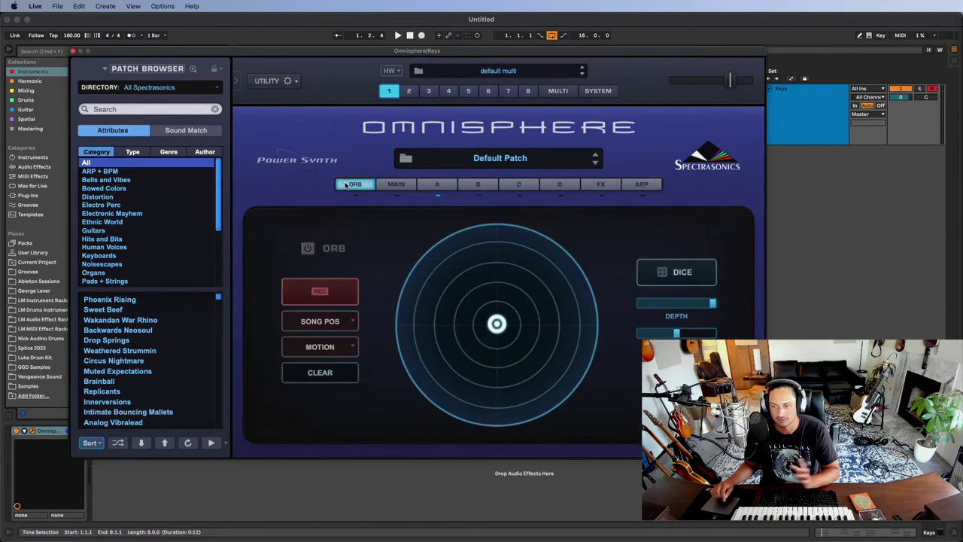
click(394, 184)
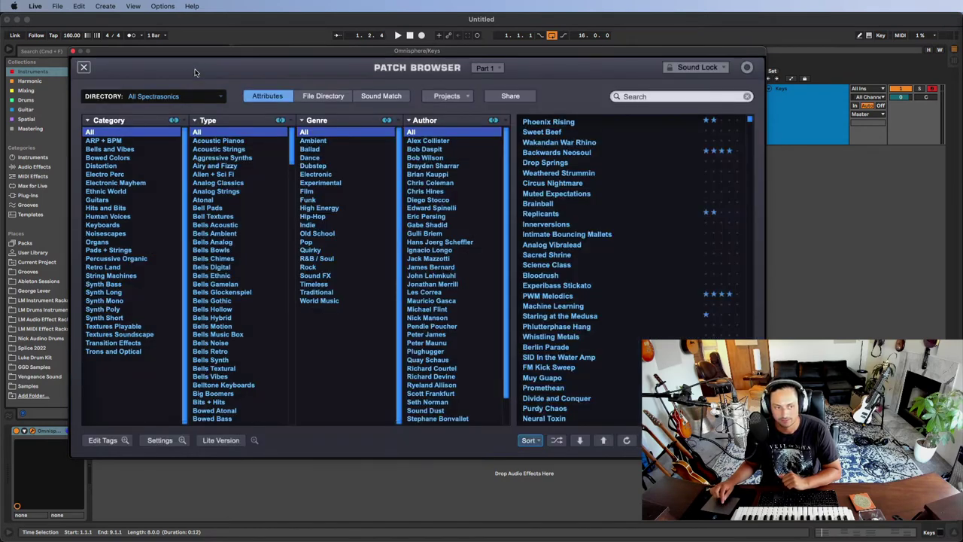
Expand the patch browser, sort patches by Ratings, and filter to Pads + Strings
click(193, 69)
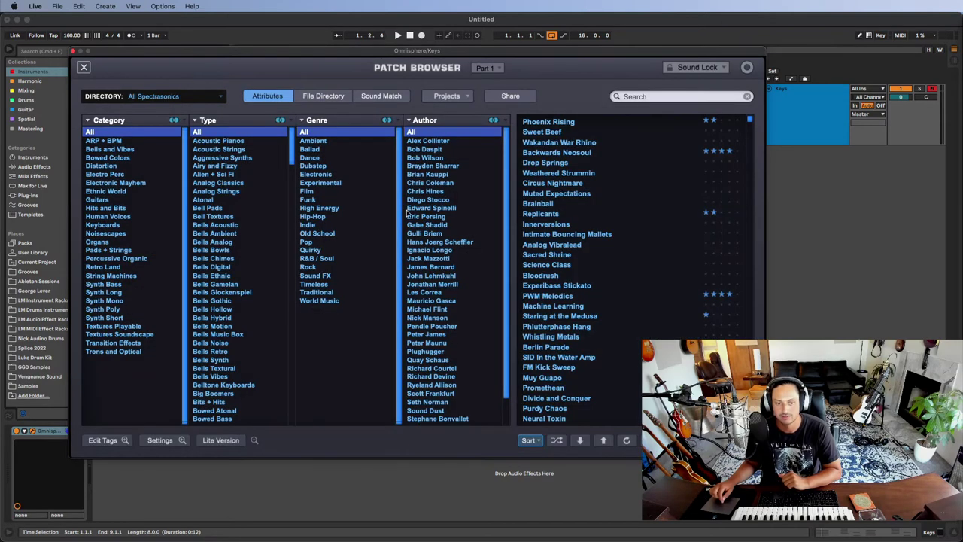
click(532, 441)
click(550, 454)
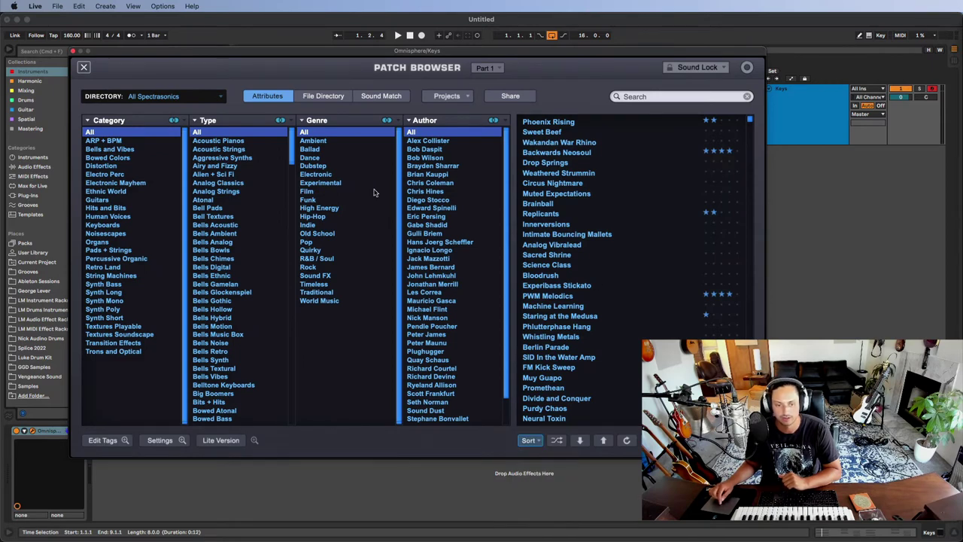
click(127, 251)
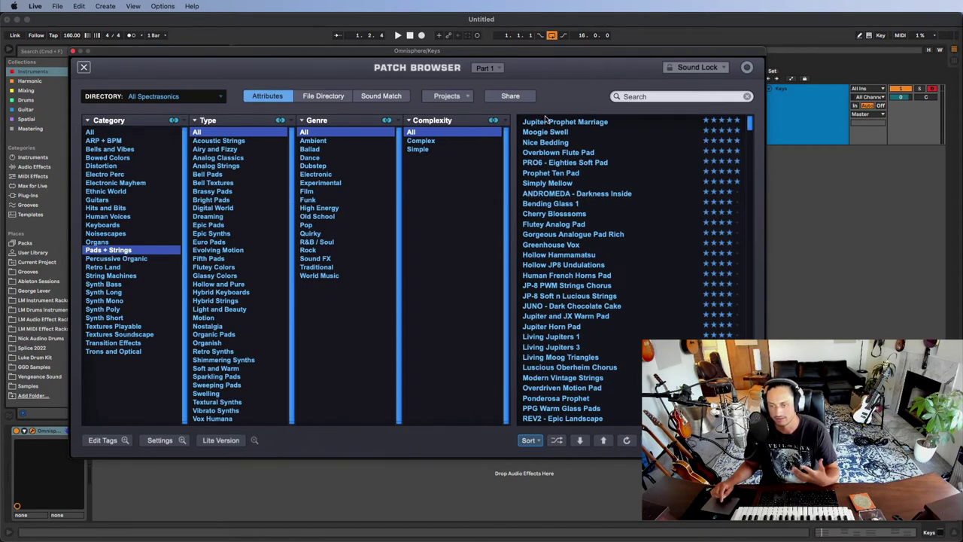
Audition PRO6 - Eighties Soft Pad and Prophet Ten Pad with the clip playing, settling on Simply Mellow
click(618, 163)
key(space)
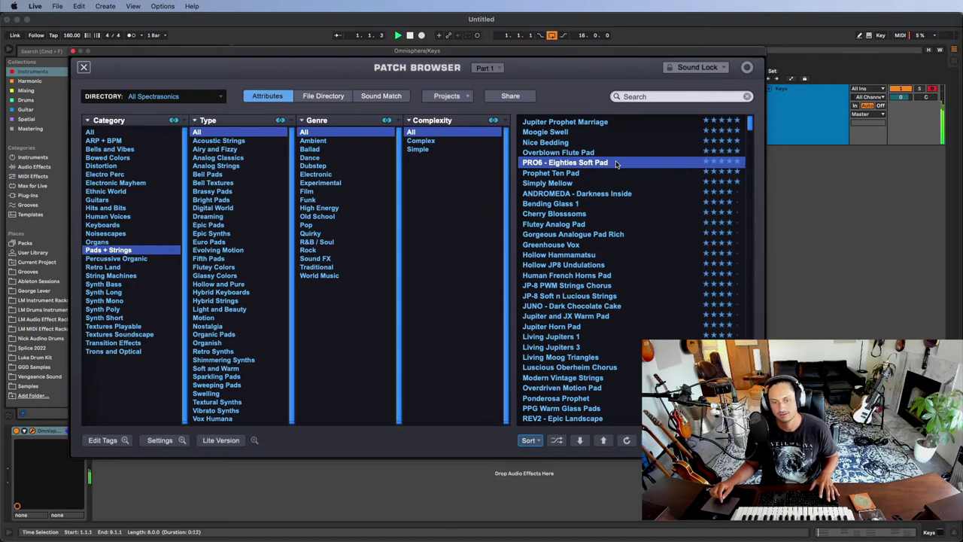
click(598, 173)
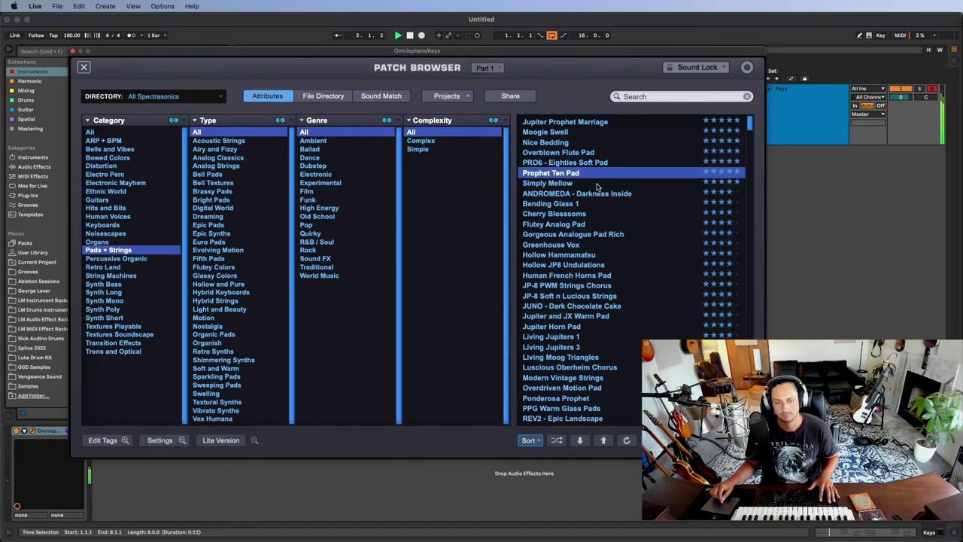
click(598, 184)
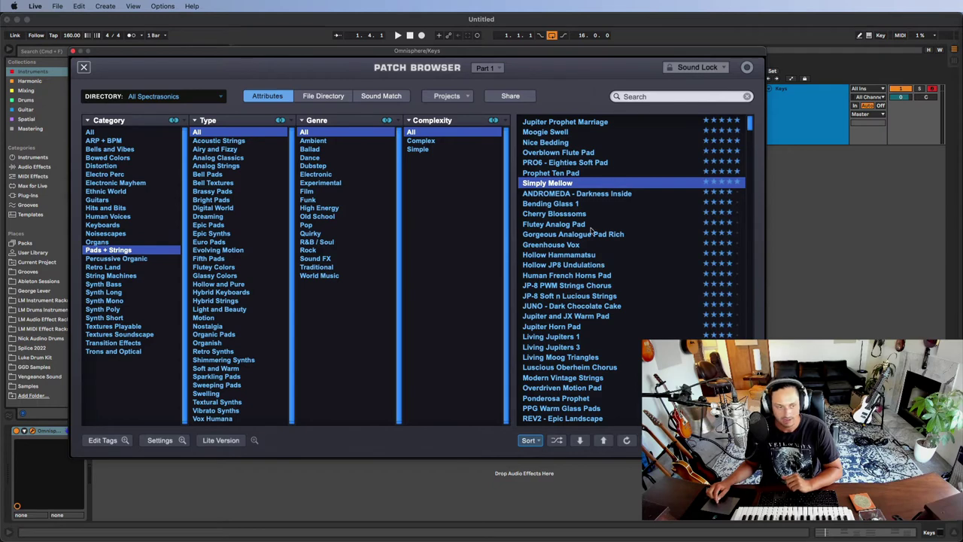
click(84, 68)
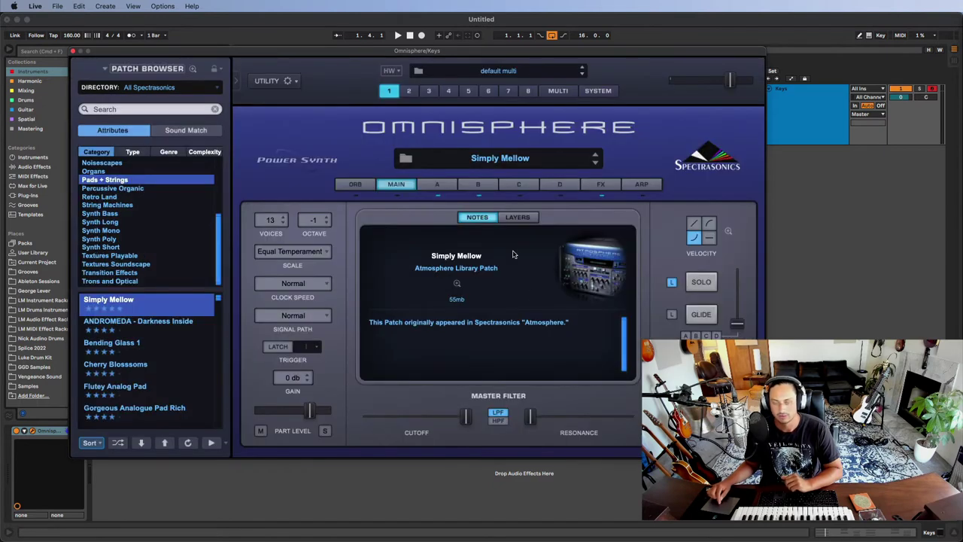
click(443, 186)
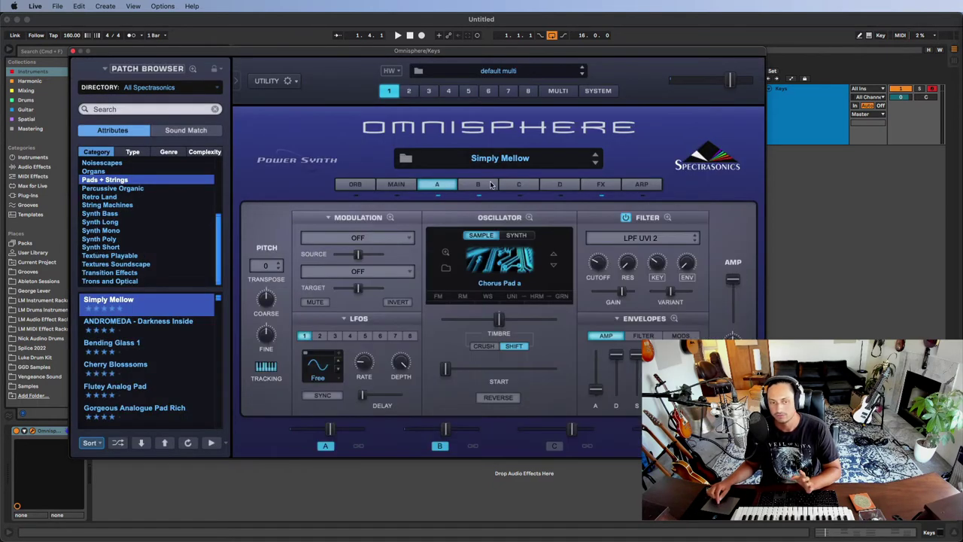
click(492, 186)
click(510, 186)
click(562, 186)
click(601, 185)
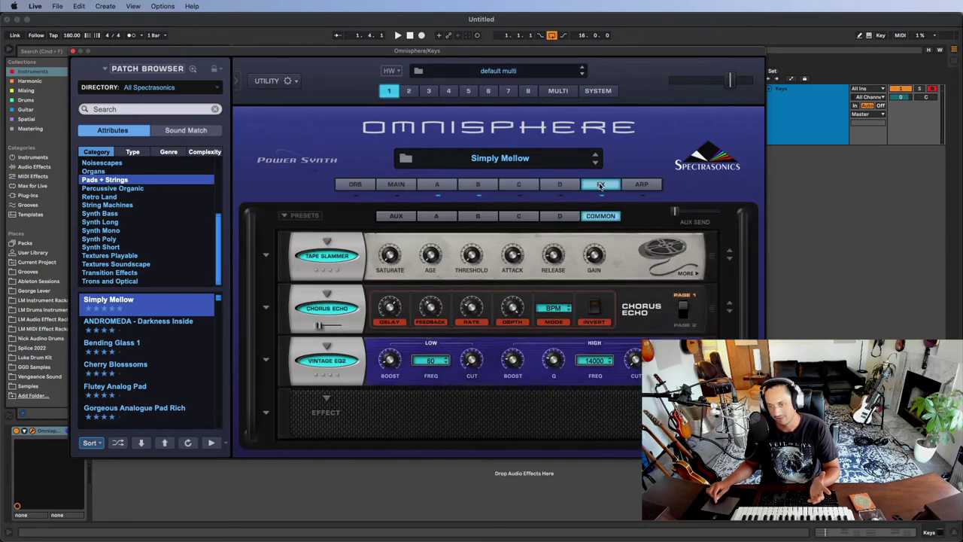
click(642, 186)
click(407, 185)
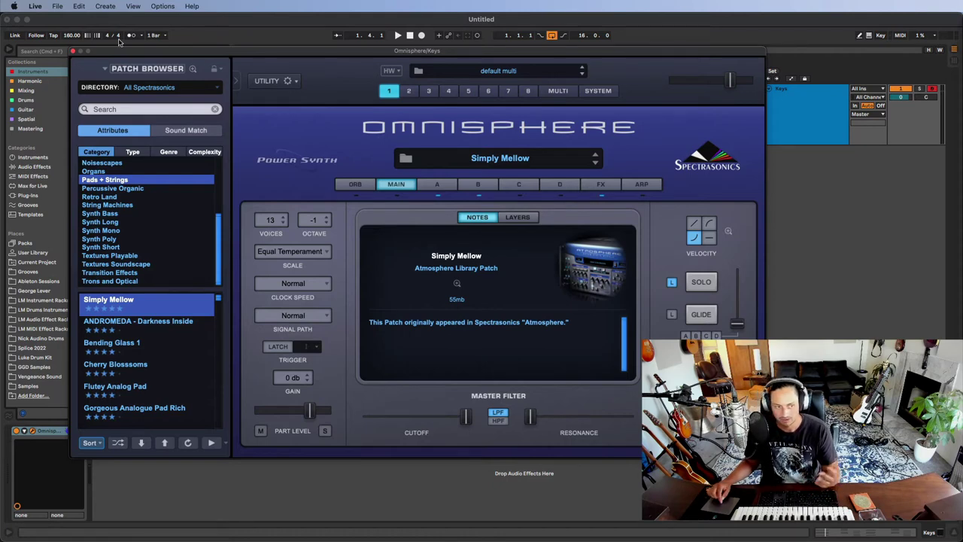
Close Omnisphere, delete it from the Keys track, and load Analog Lab V in its place
click(72, 52)
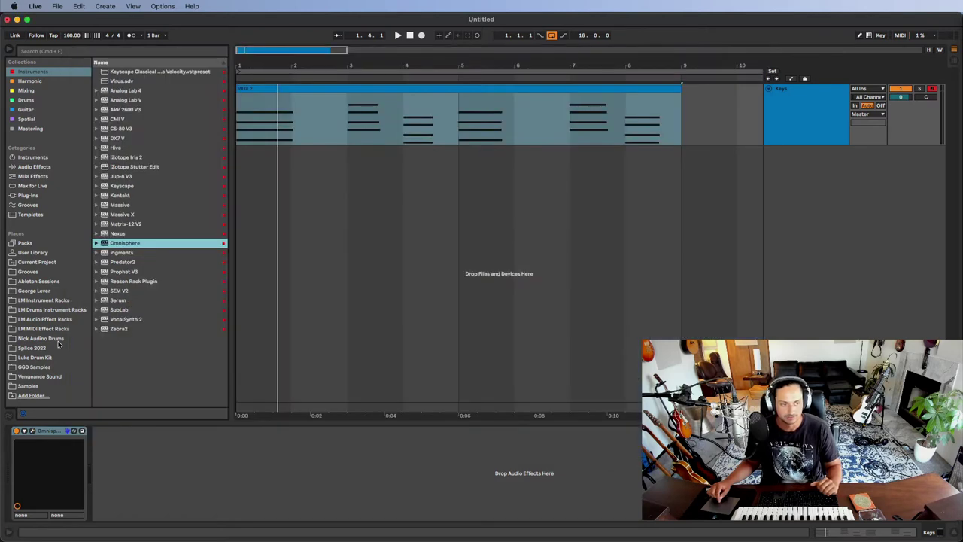
click(49, 435)
key(Delete)
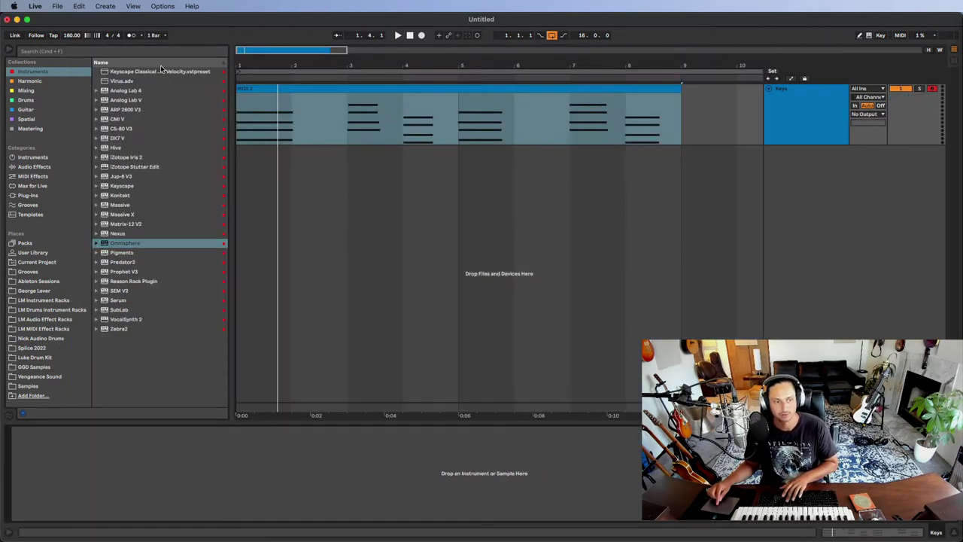
click(139, 100)
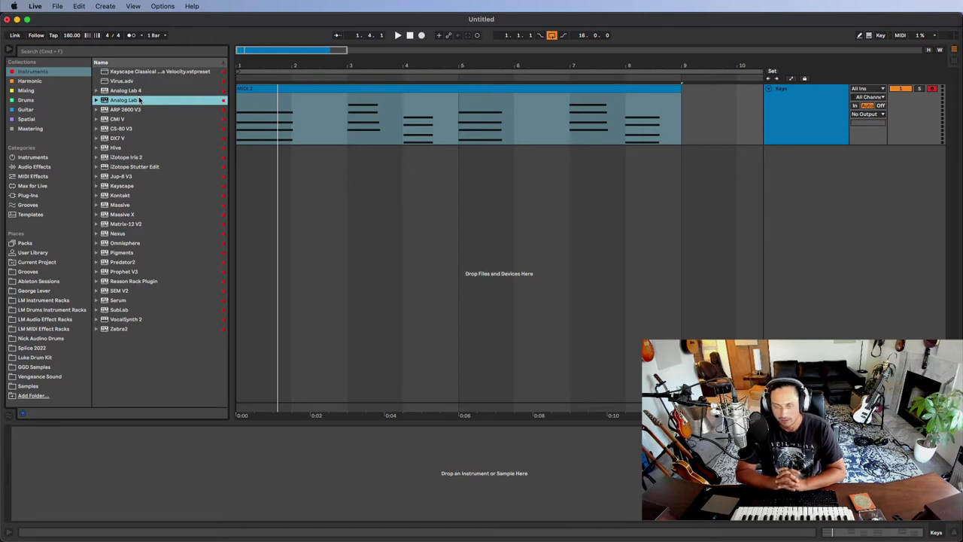
double_click(139, 100)
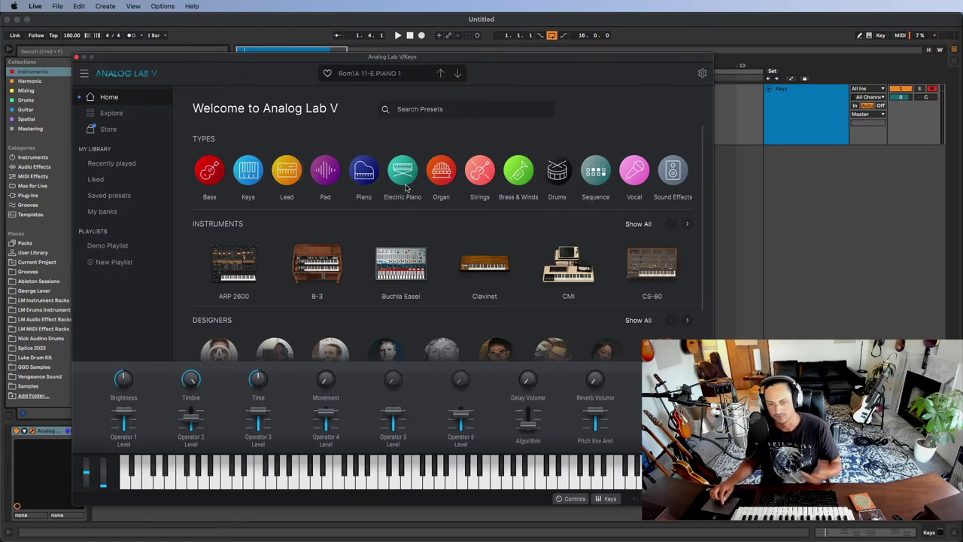
Scroll Analog Lab V's Home page and page the Instruments carousel forward
scroll(366, 303, down, 1)
scroll(279, 218, down, 1)
scroll(279, 218, right, 5)
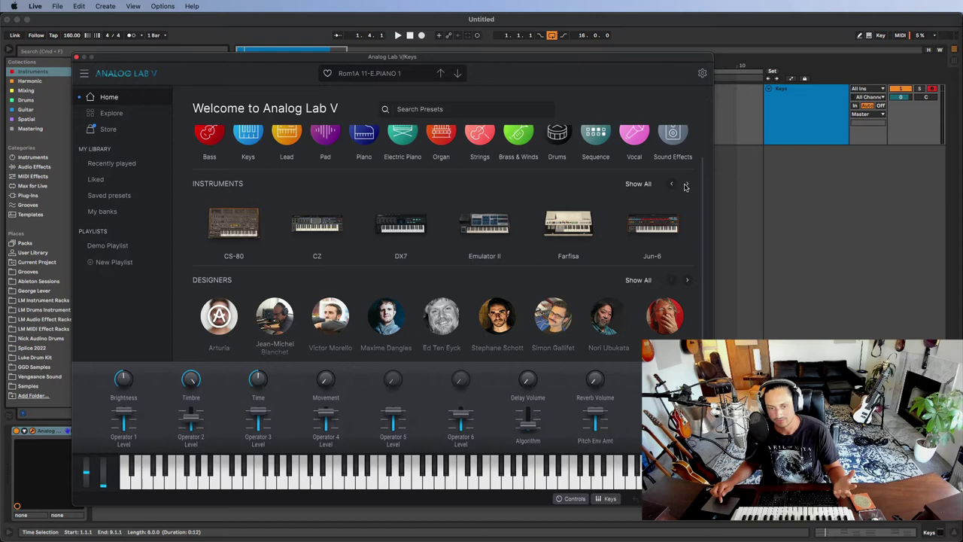
click(685, 185)
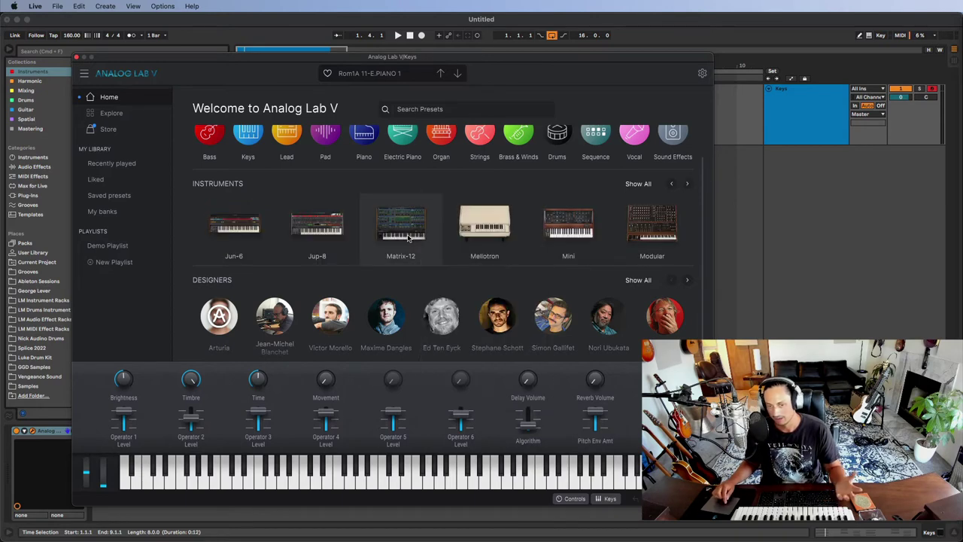
scroll(655, 225, down, 1)
mouse_move(660, 223)
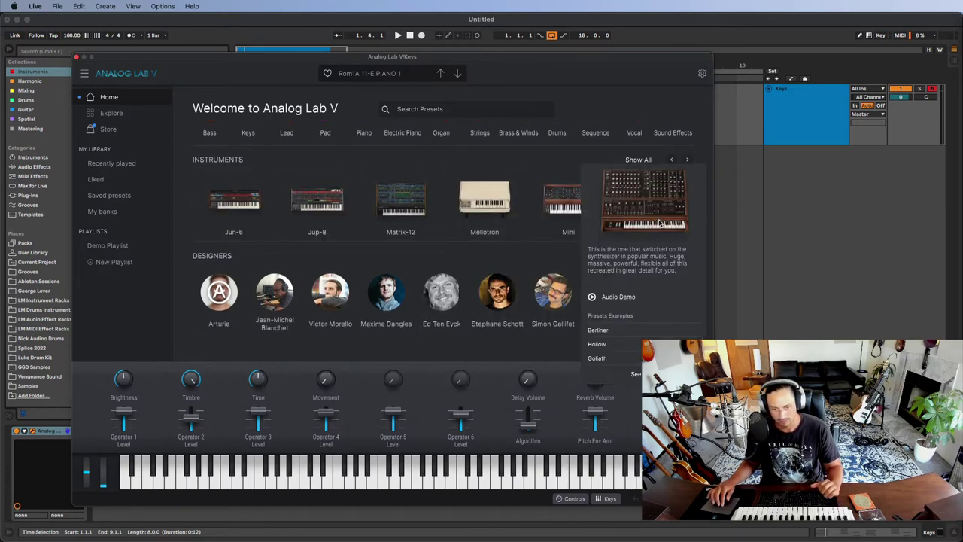
scroll(470, 285, up, 3)
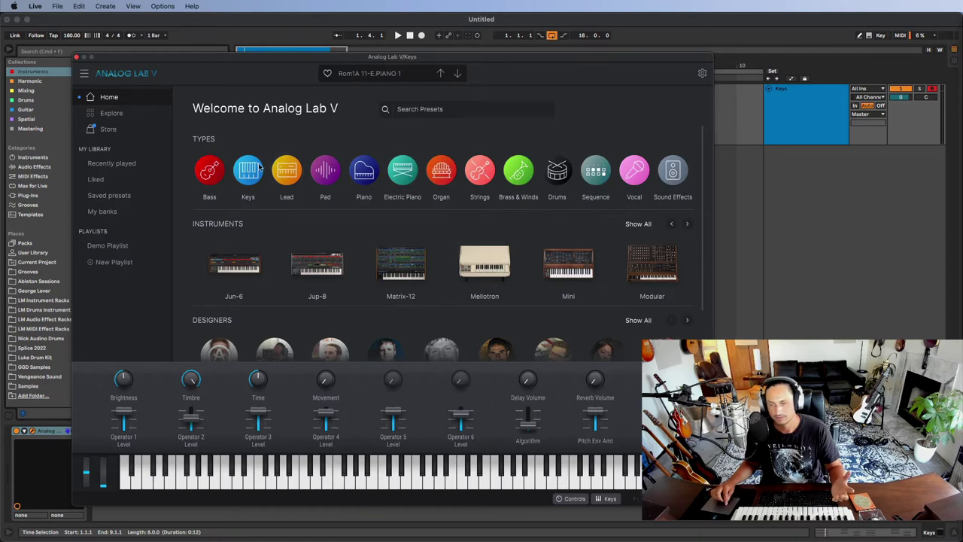
Check the empty Liked presets list, then close the Analog Lab V window
mouse_move(633, 171)
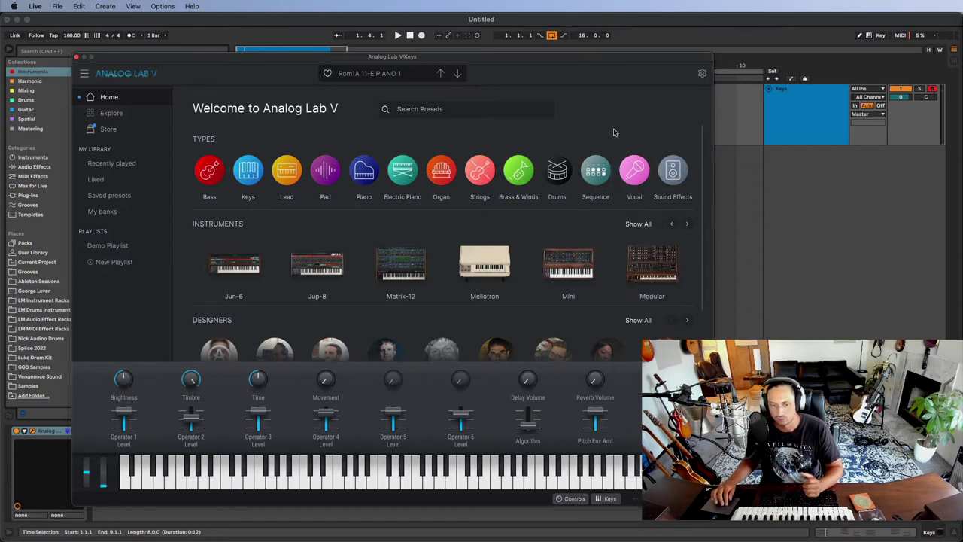
scroll(422, 226, down, 3)
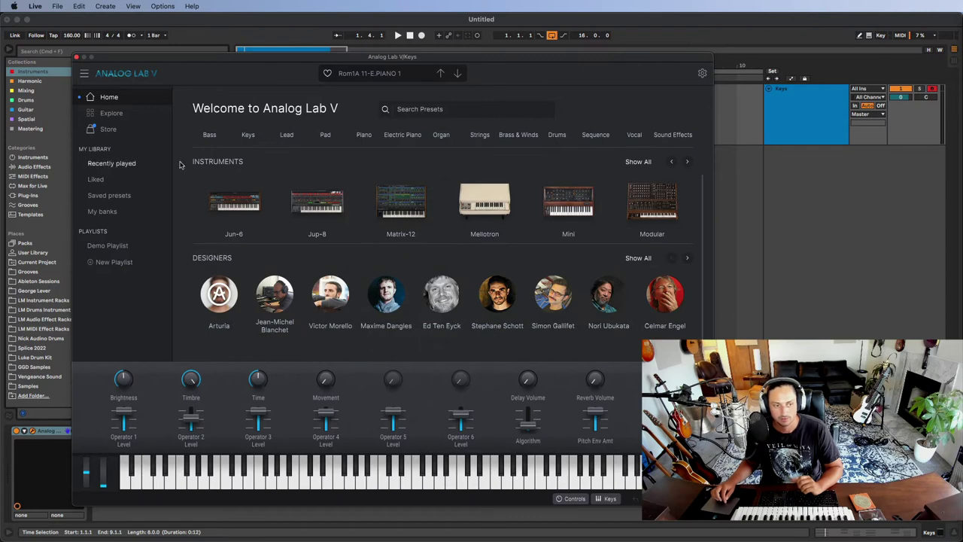
scroll(382, 158, up, 3)
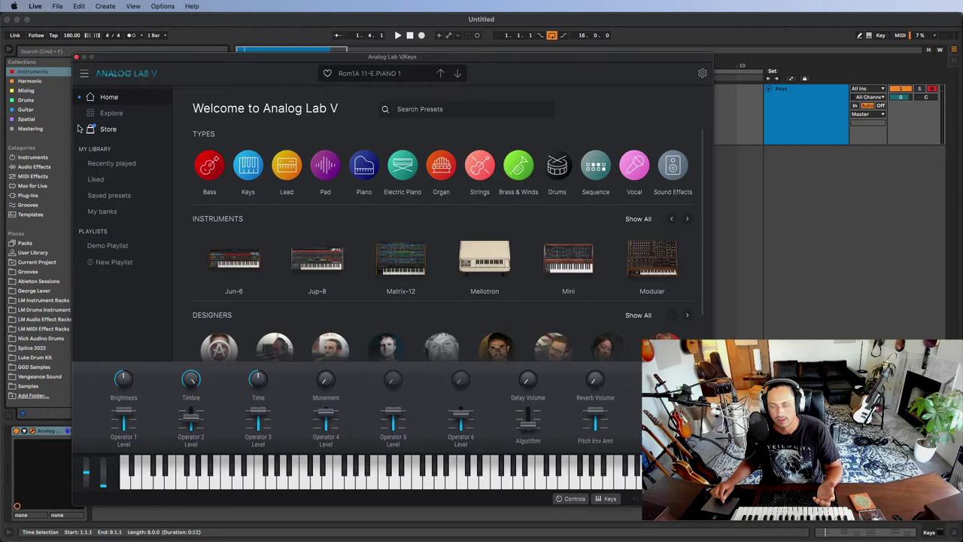
click(103, 180)
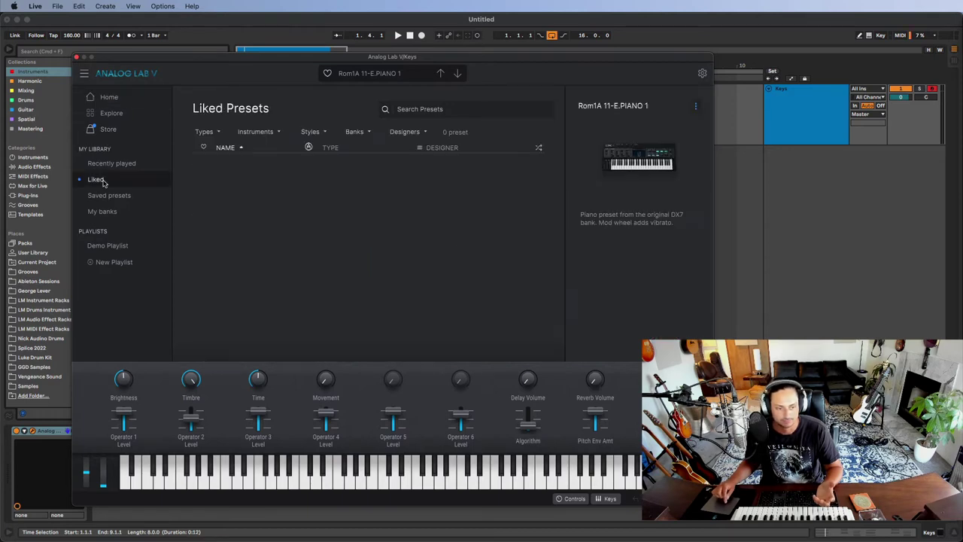
click(76, 57)
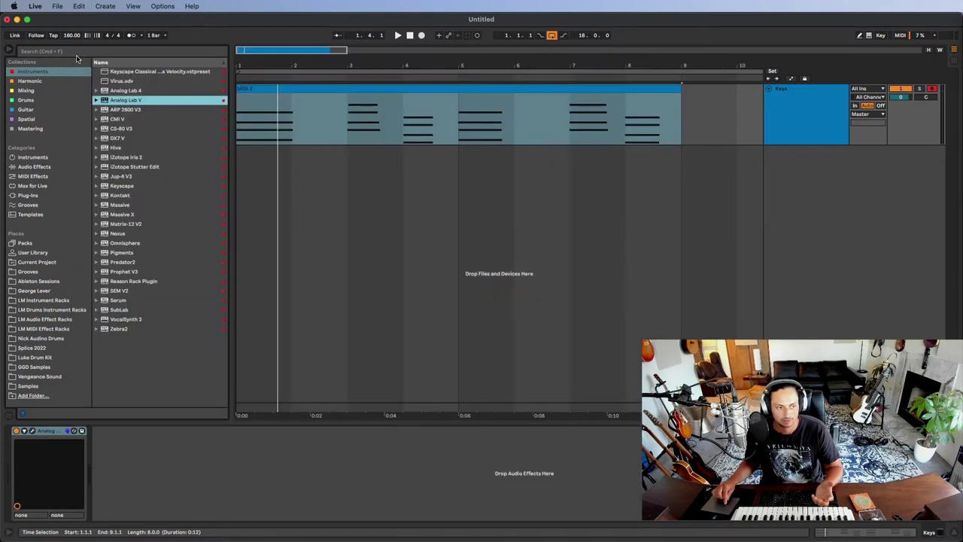
Delete the Analog Lab V device from the Keys track, leaving it with no instrument
click(50, 432)
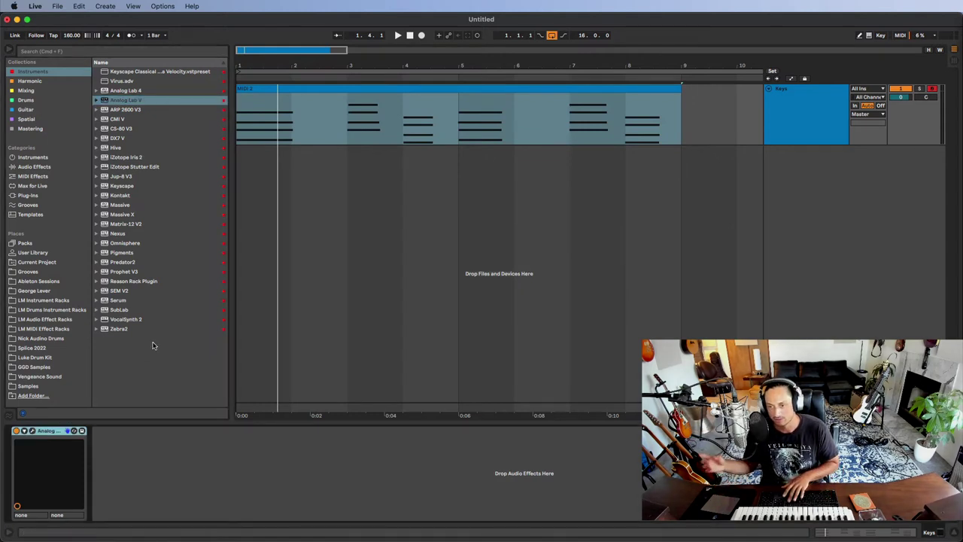
key(Delete)
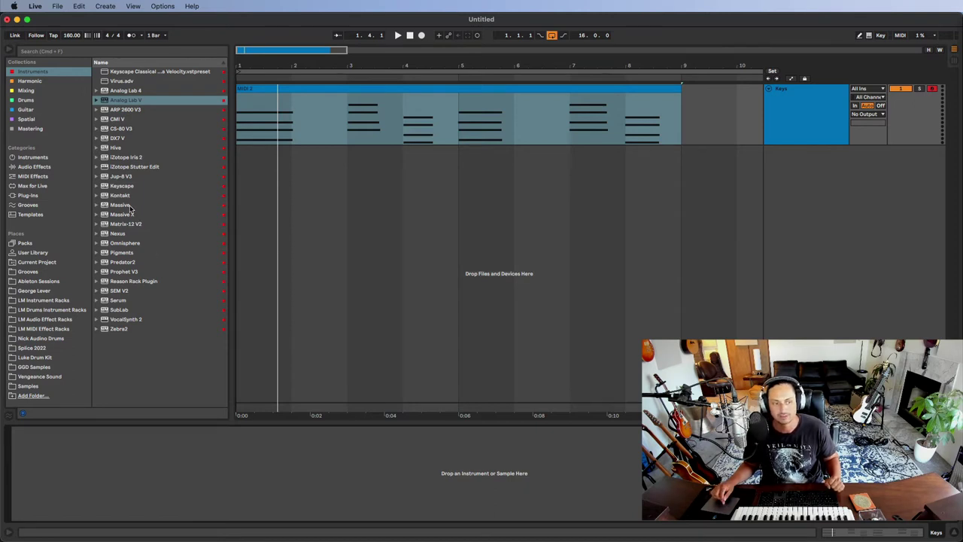
click(130, 205)
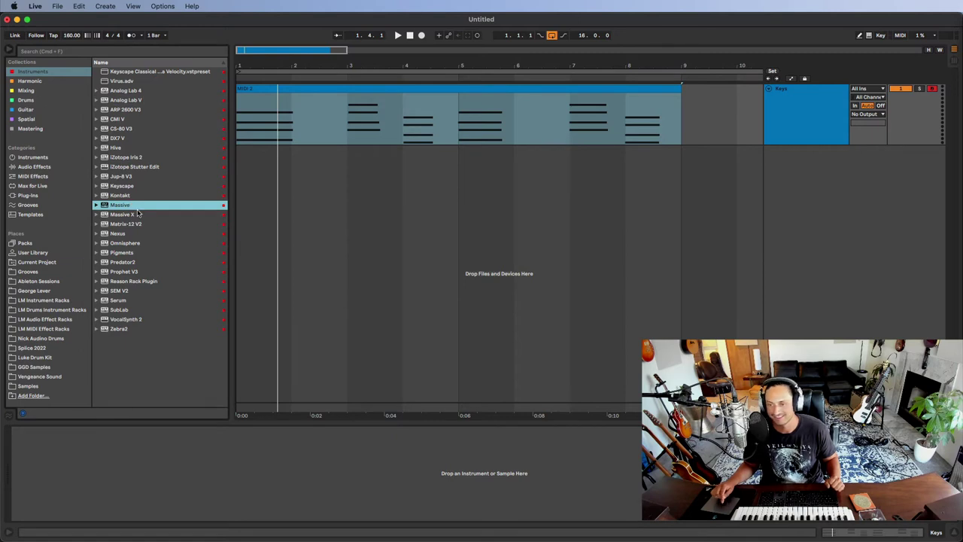
Load Massive onto the Keys track, reposition and close its window, then reopen the editor
double_click(136, 209)
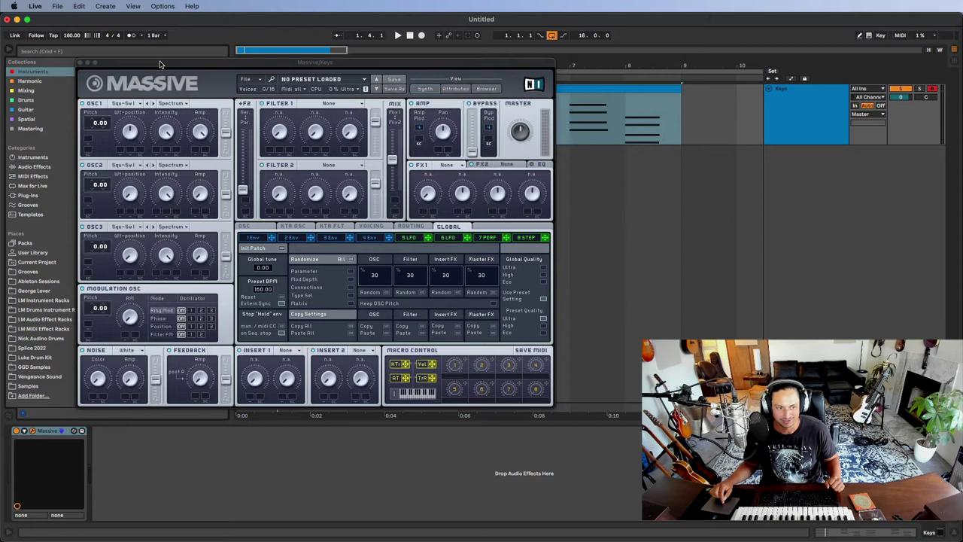
drag(160, 64, 378, 59)
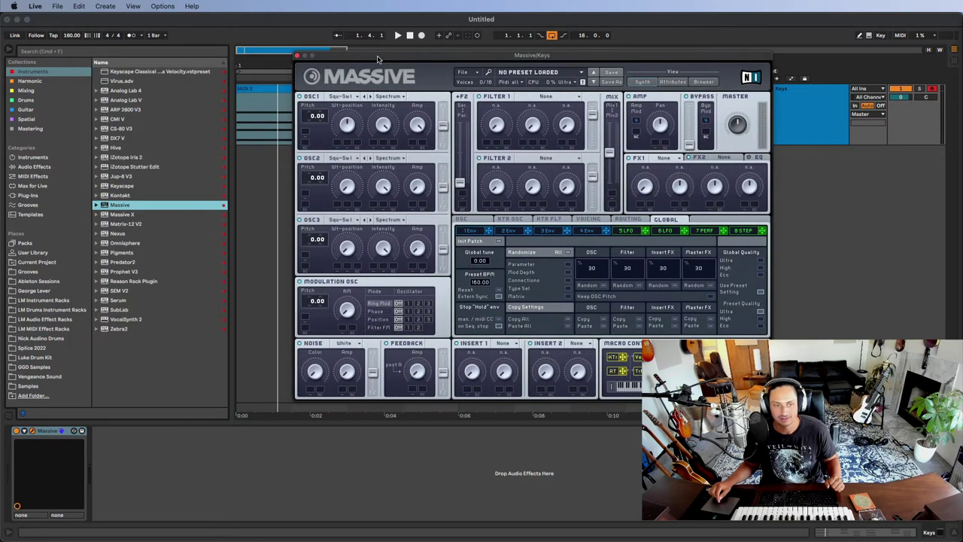
click(297, 55)
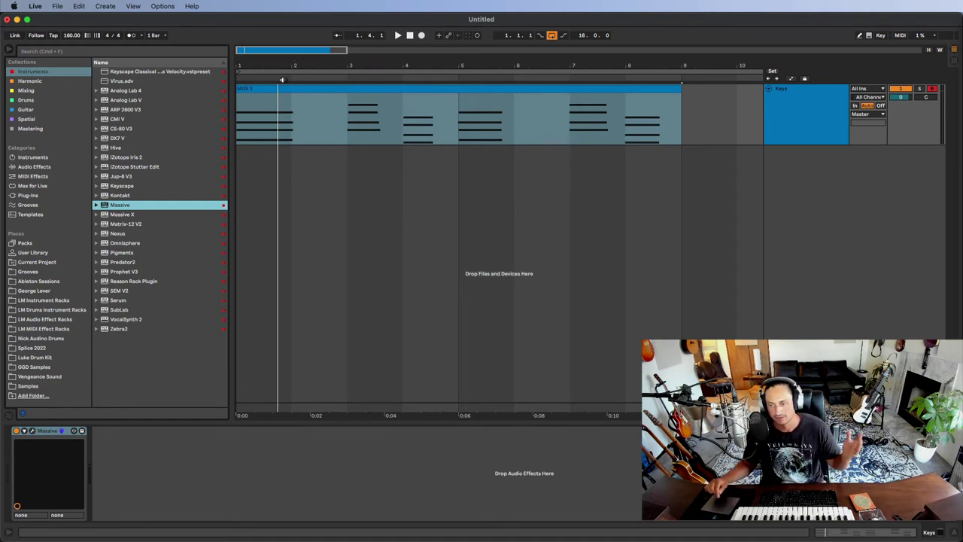
click(34, 432)
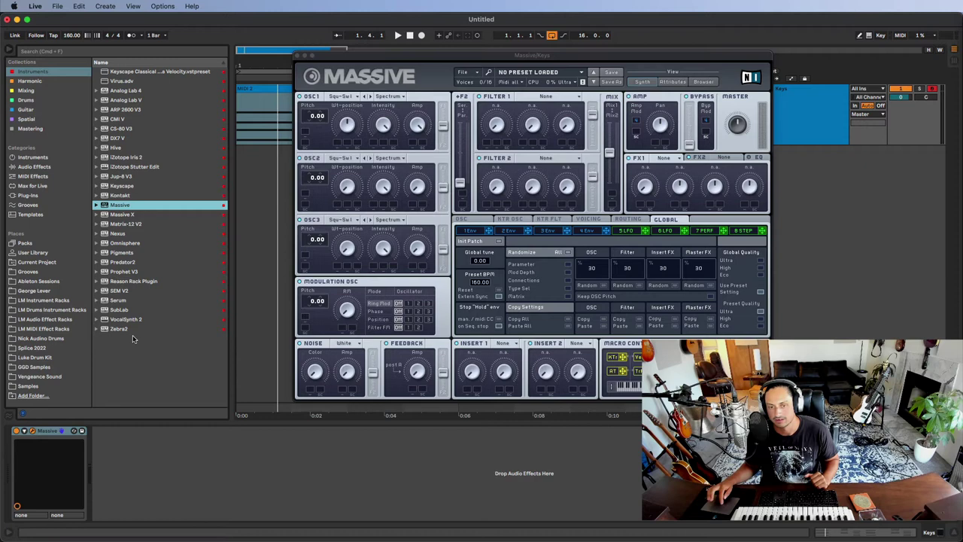
Switch Massive to its sound browser view, then close the Massive window
click(704, 82)
click(704, 82)
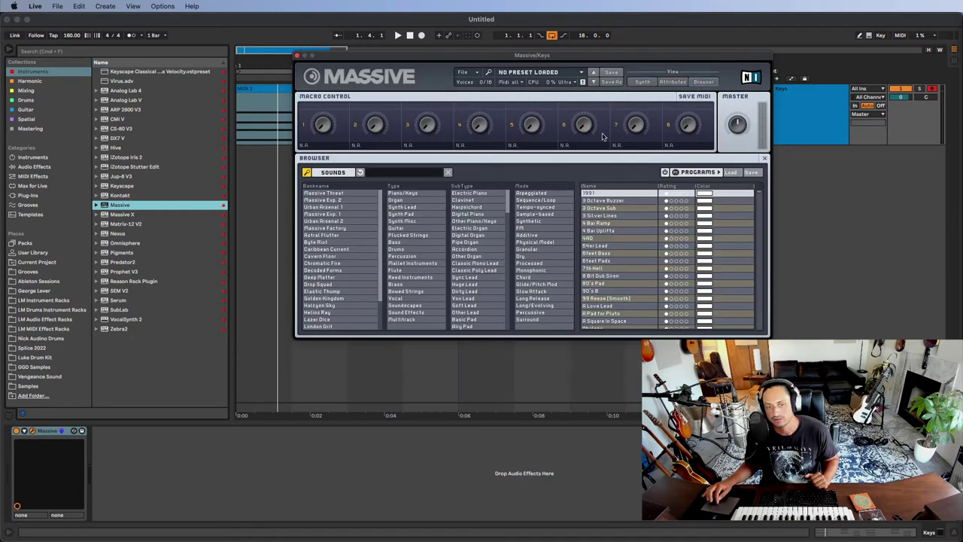
click(297, 56)
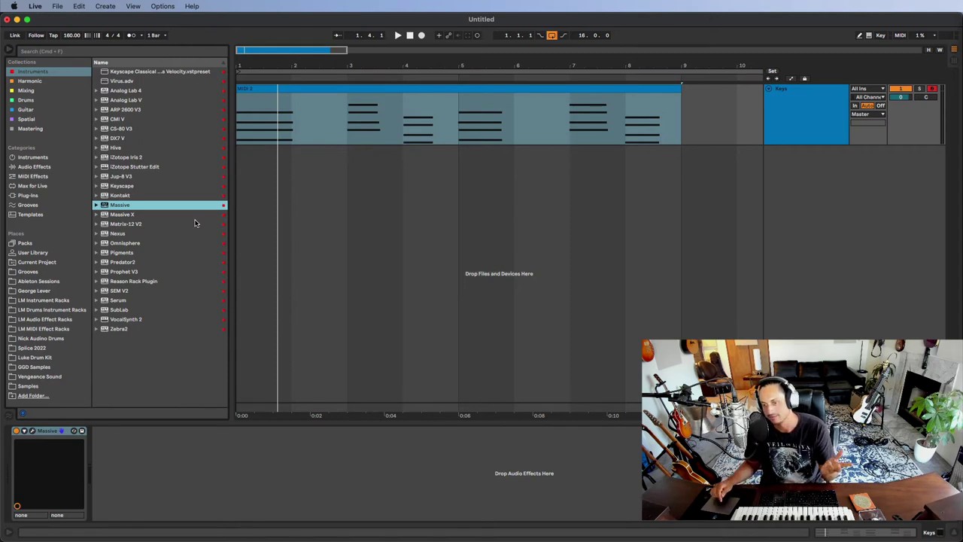
Delete Massive from the Keys track, load Nexus in its place, and reposition its window
click(49, 459)
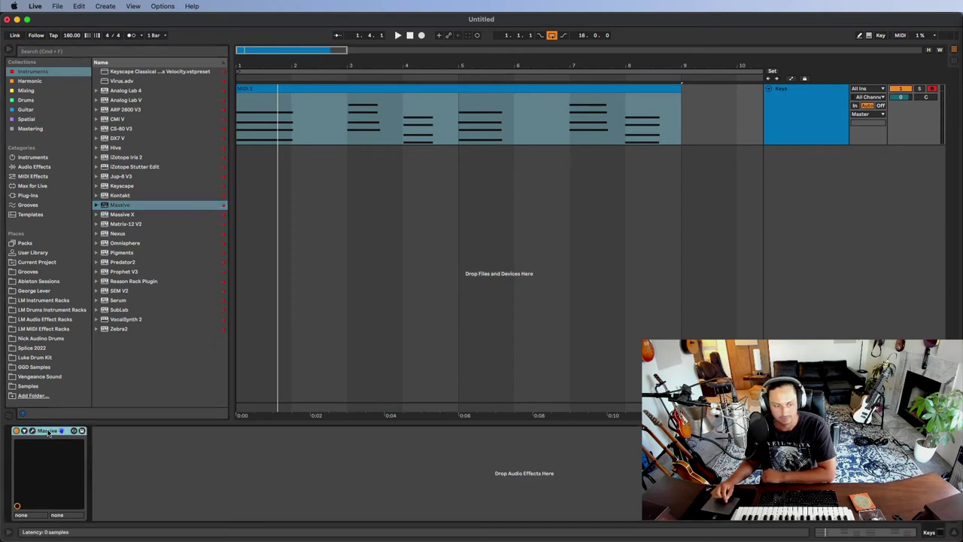
key(Delete)
click(145, 216)
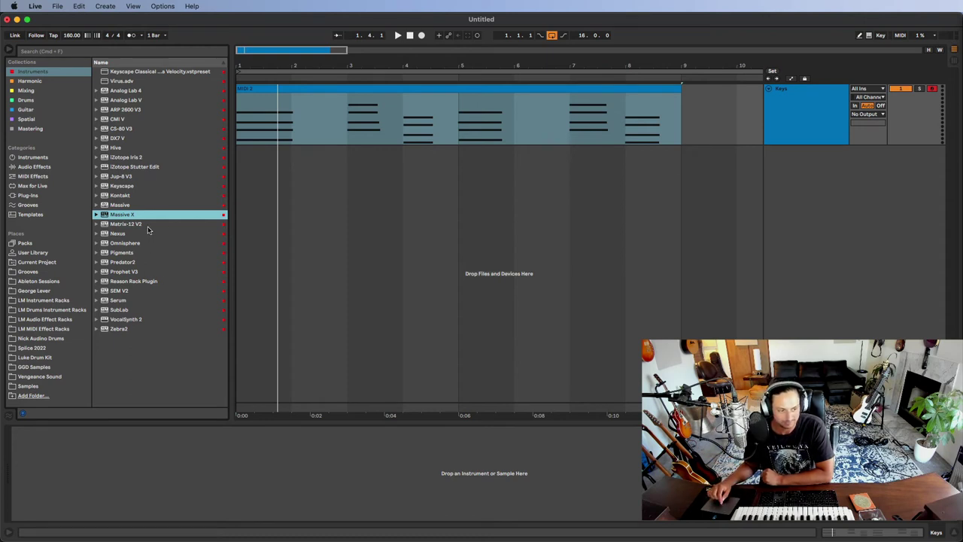
key(Down)
key(Down)
double_click(130, 238)
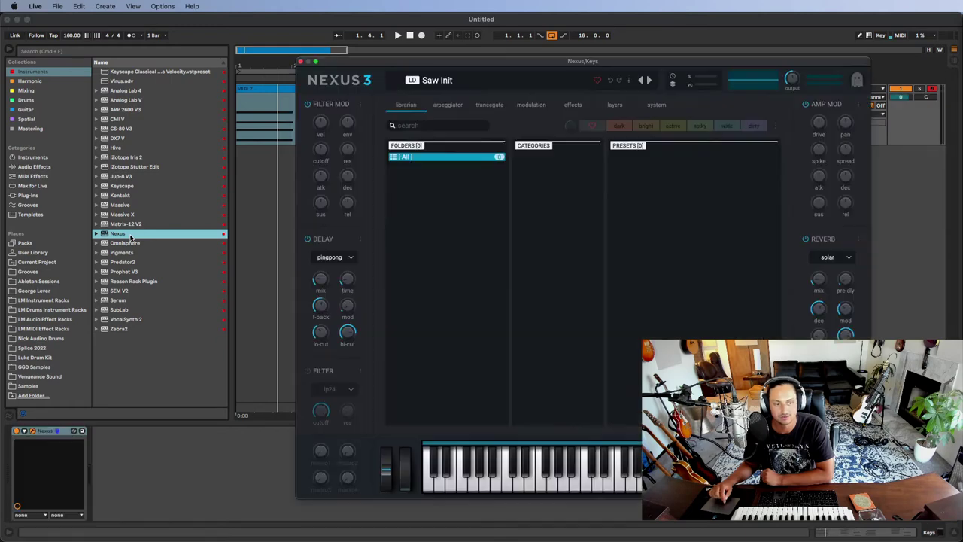
drag(530, 64, 460, 48)
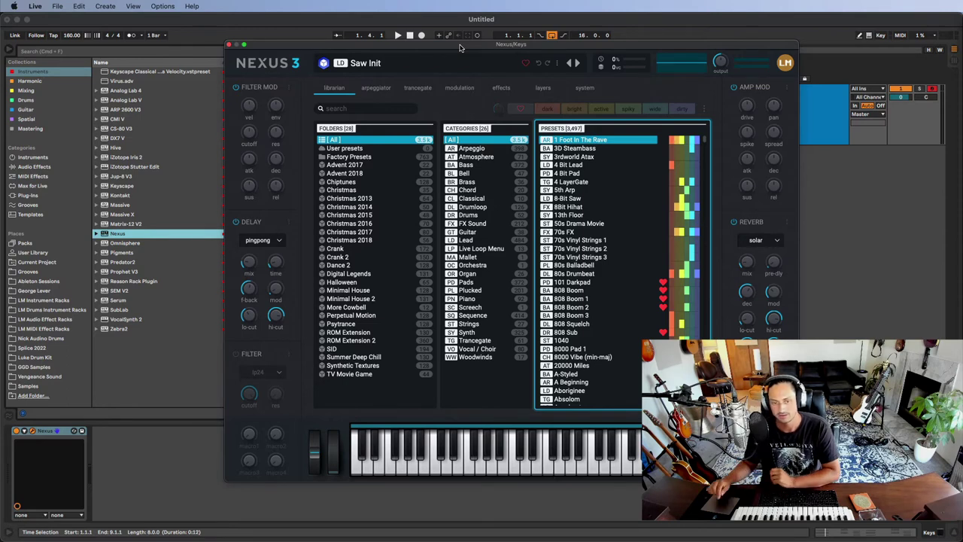
Filter Nexus presets to favourites, load Ambient Pad 3, and play the Keys clip through it
click(523, 110)
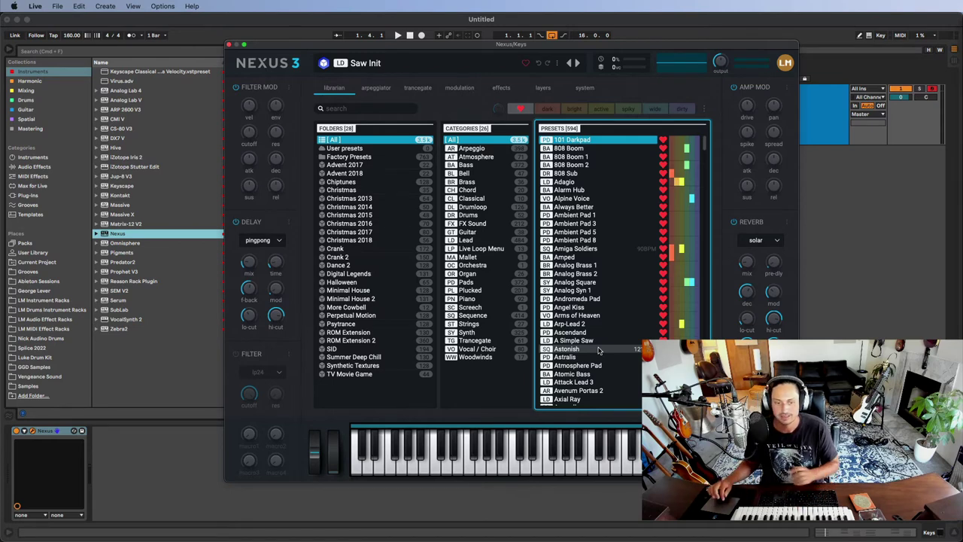
click(607, 224)
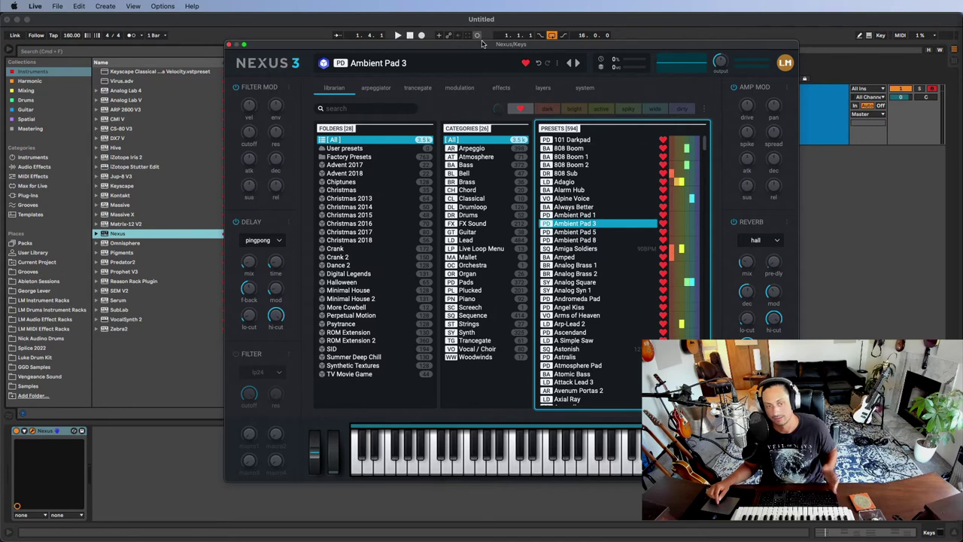
drag(481, 47, 527, 48)
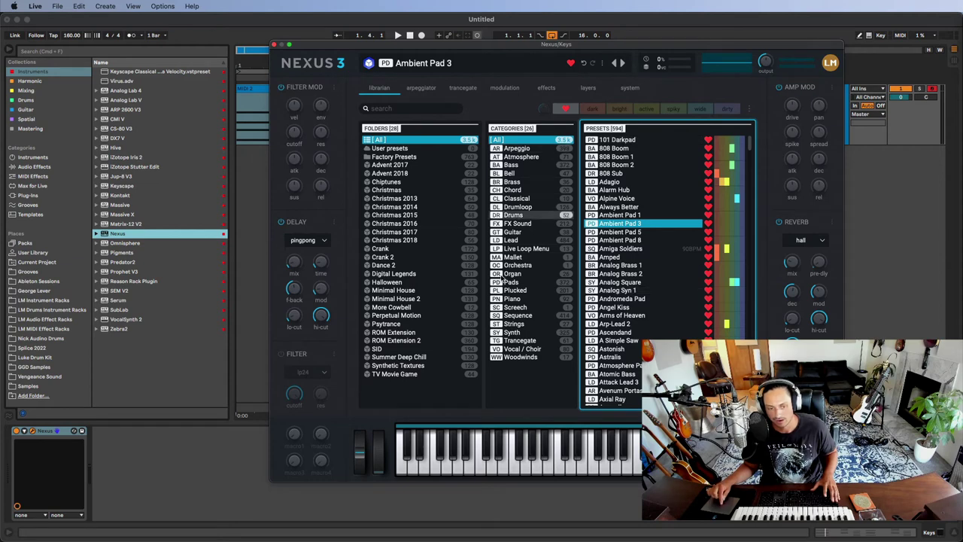
key(space)
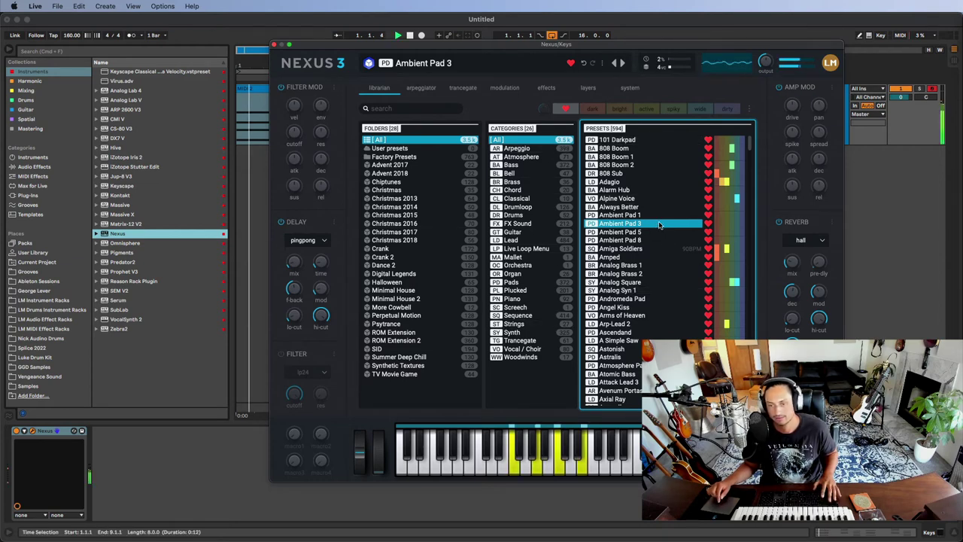
scroll(657, 221, down, 1)
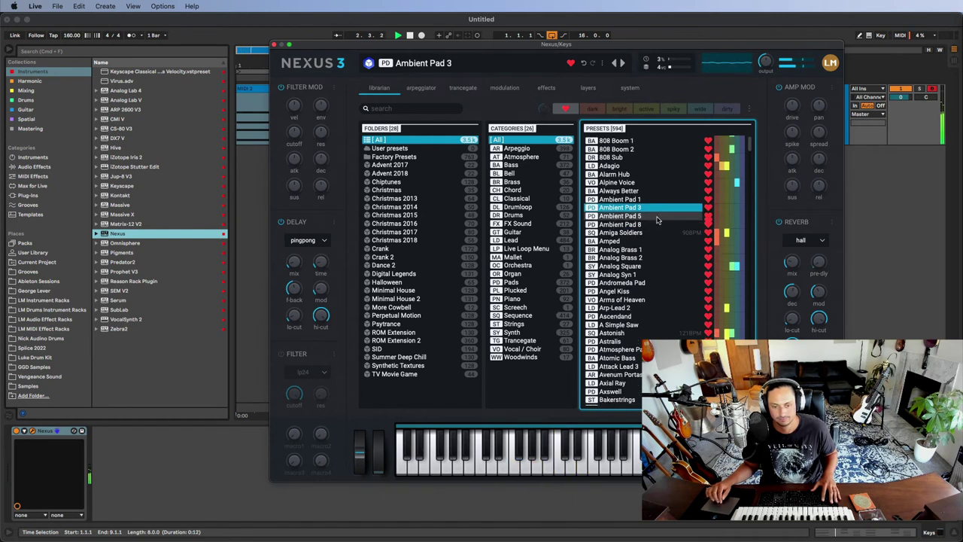
scroll(657, 221, down, 3)
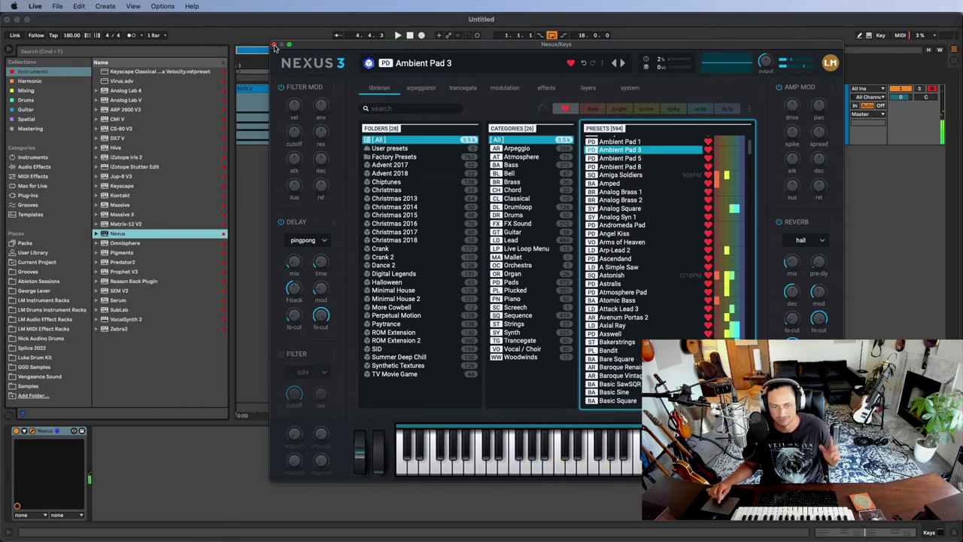
Close the Nexus window and delete the Nexus device from the Keys track
click(275, 46)
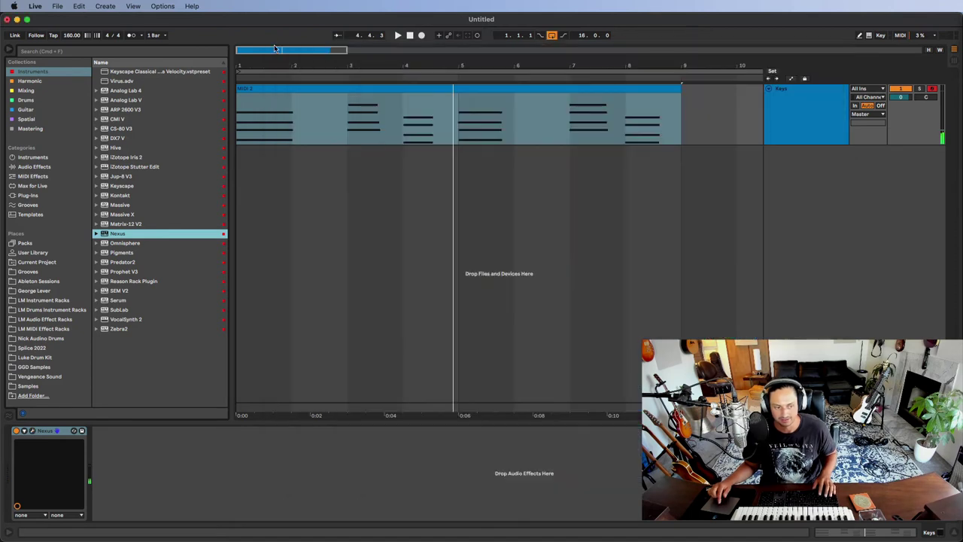
click(47, 434)
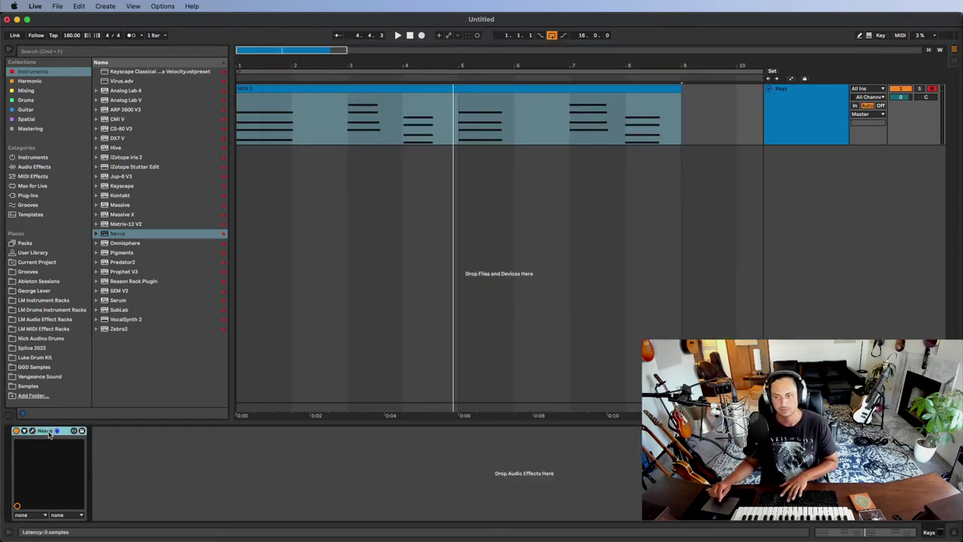
key(Delete)
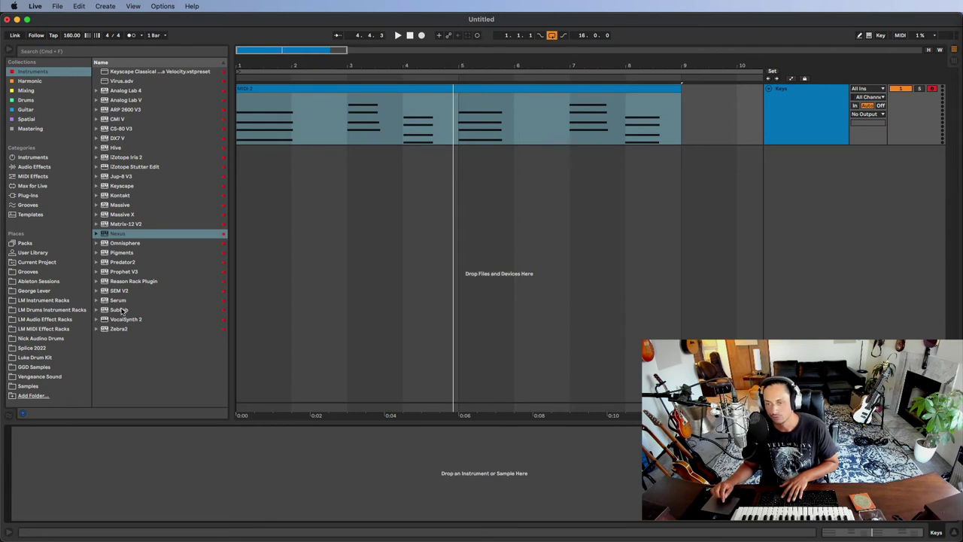
Browse past Omnisphere and Pigments in the plugin list and settle on Predator2
click(137, 245)
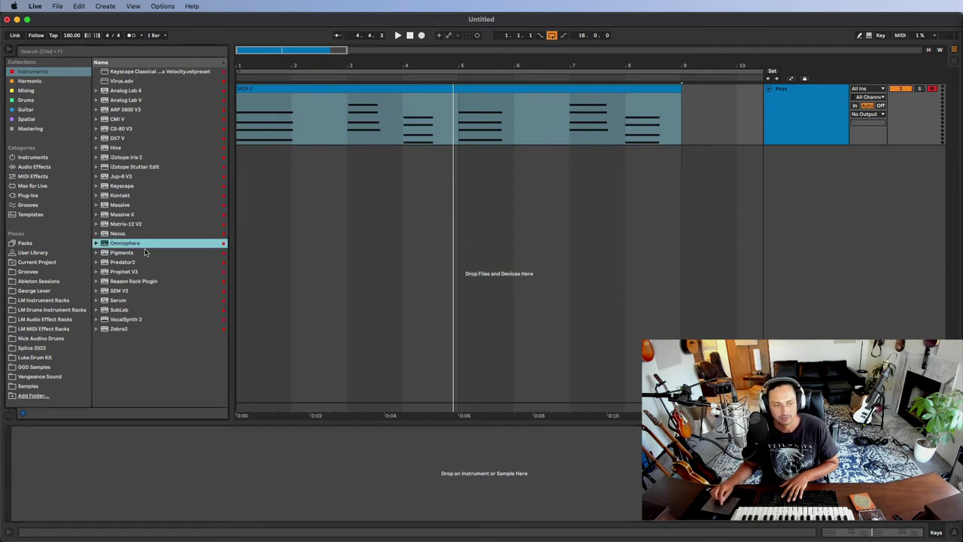
click(141, 253)
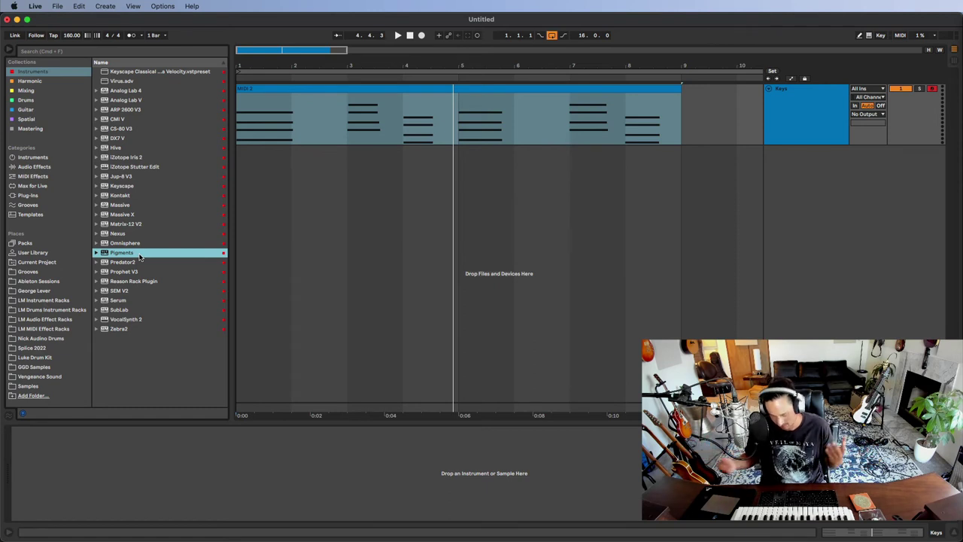
click(141, 262)
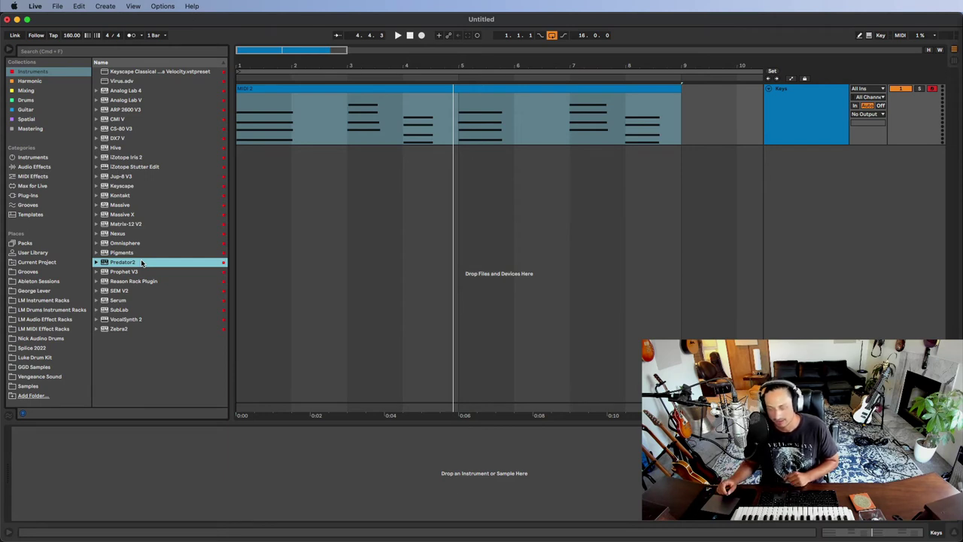
click(152, 273)
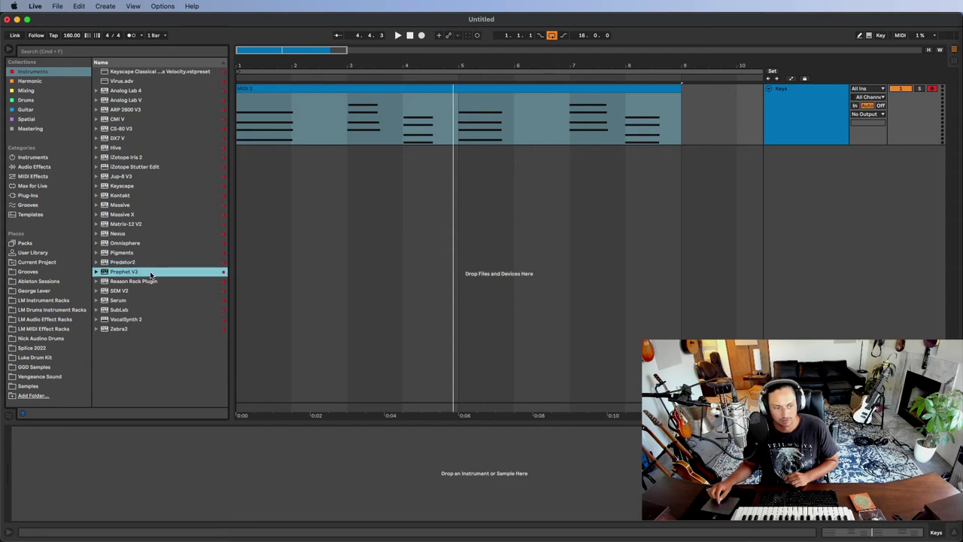
click(148, 263)
double_click(148, 264)
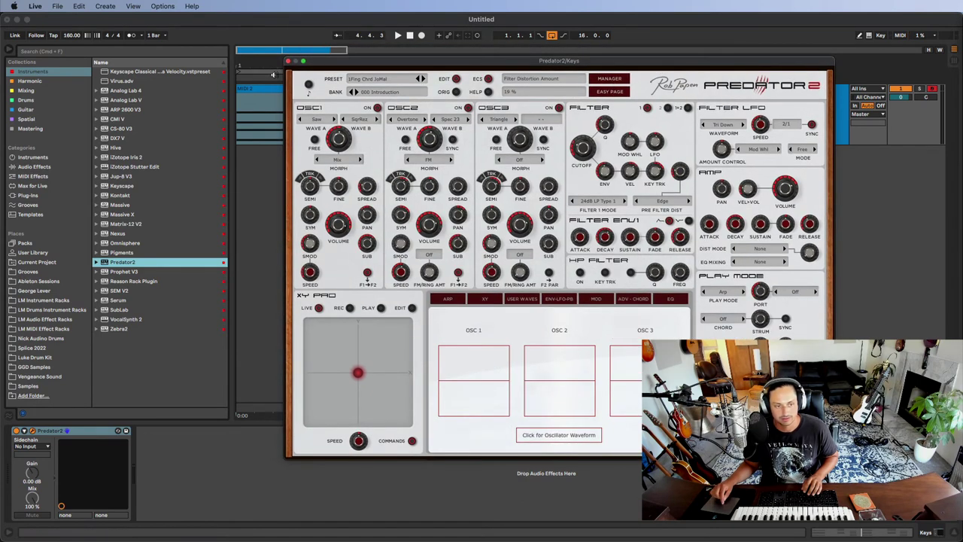
click(287, 61)
click(83, 434)
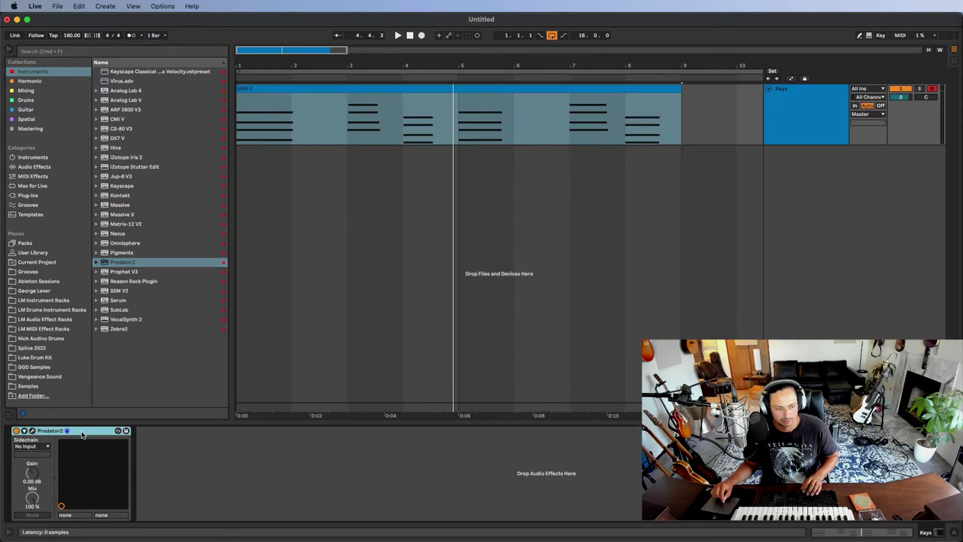
key(Delete)
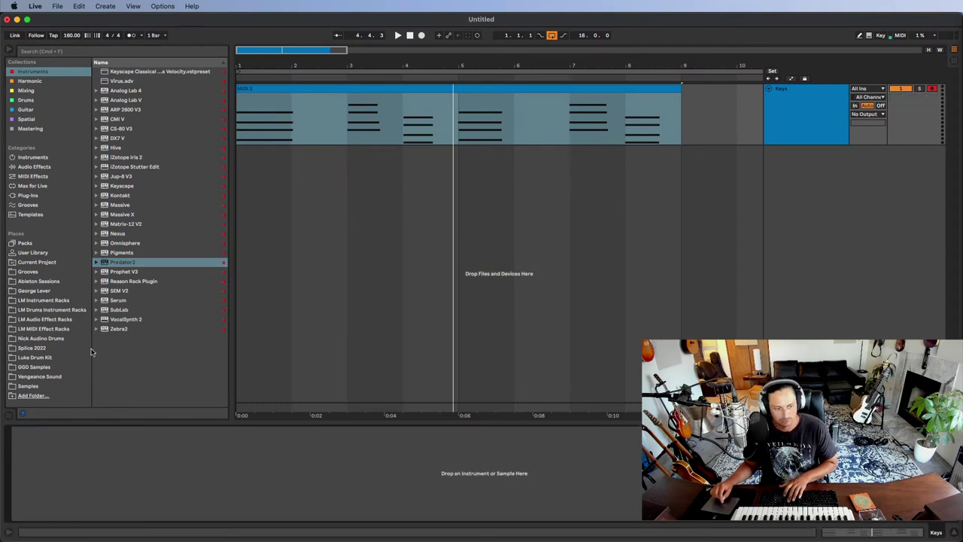
Load Serum onto the Keys track and move its window up and right
click(132, 272)
double_click(133, 301)
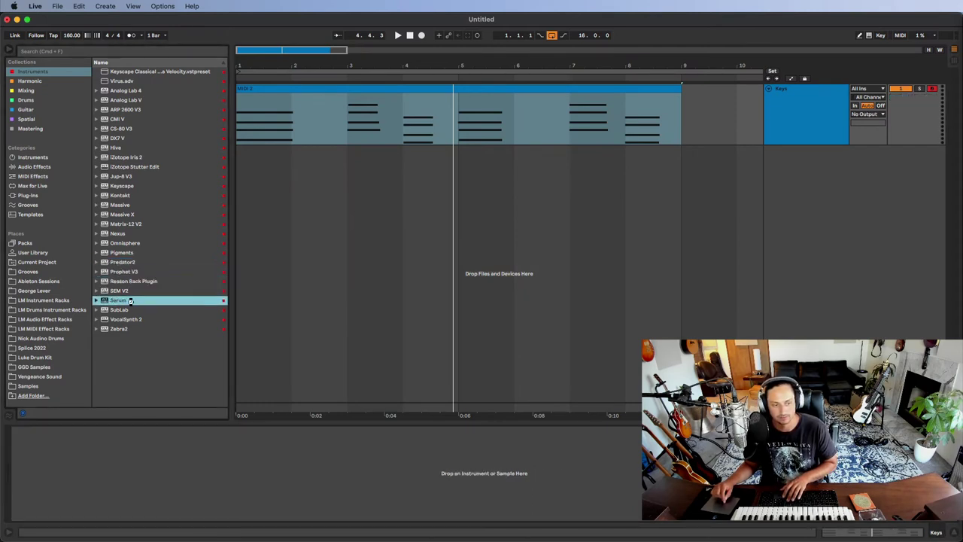
drag(535, 69, 563, 64)
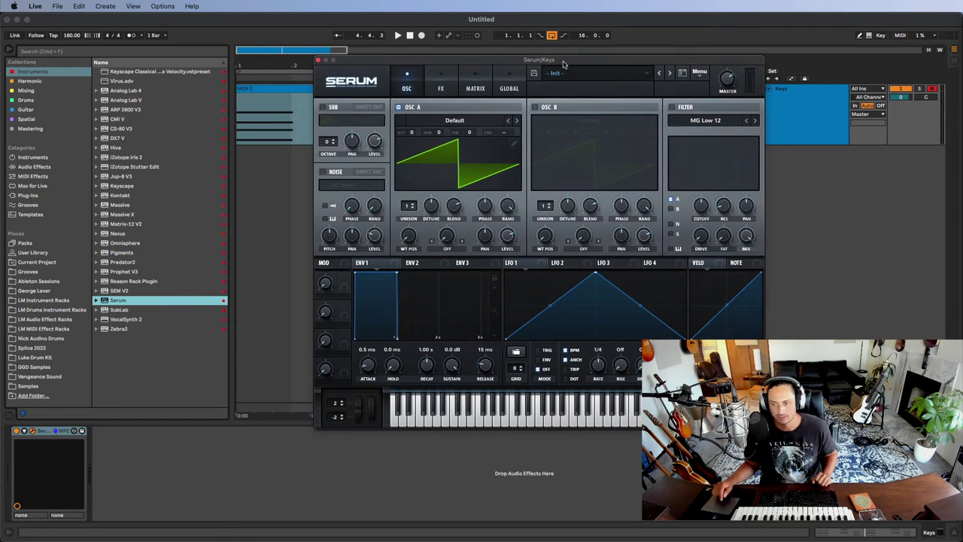
drag(667, 60, 698, 68)
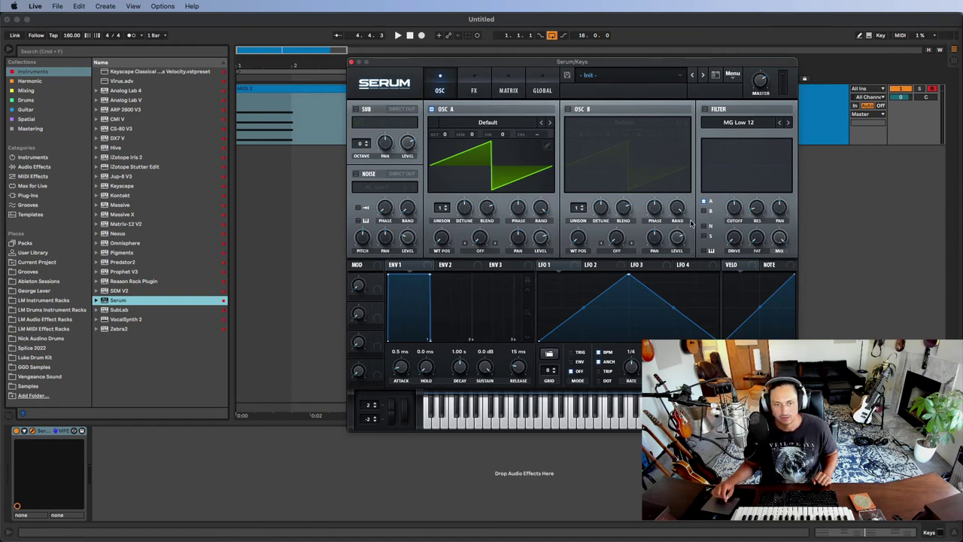
Look through Serum's FX, MATRIX and GLOBAL pages, ending back on OSC
click(473, 90)
click(444, 91)
click(512, 90)
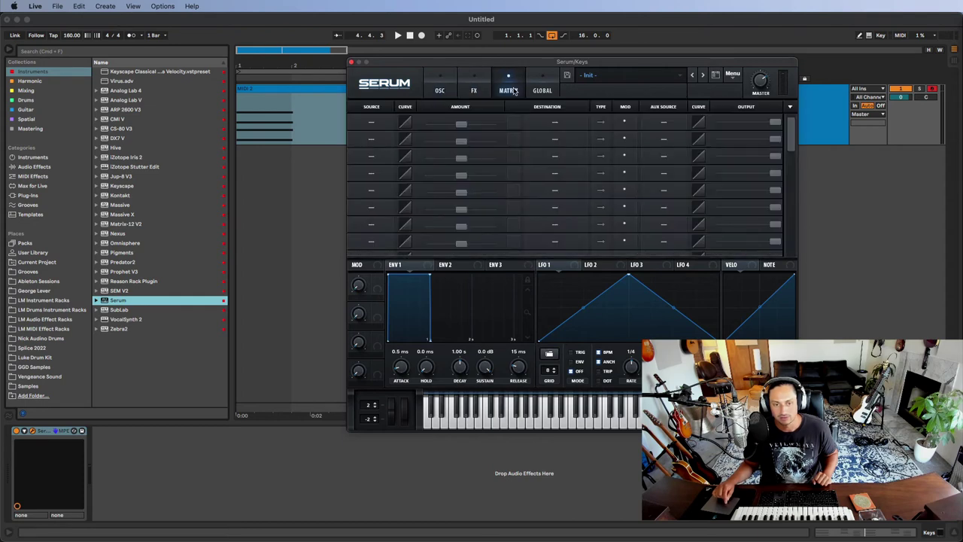
click(542, 90)
click(440, 90)
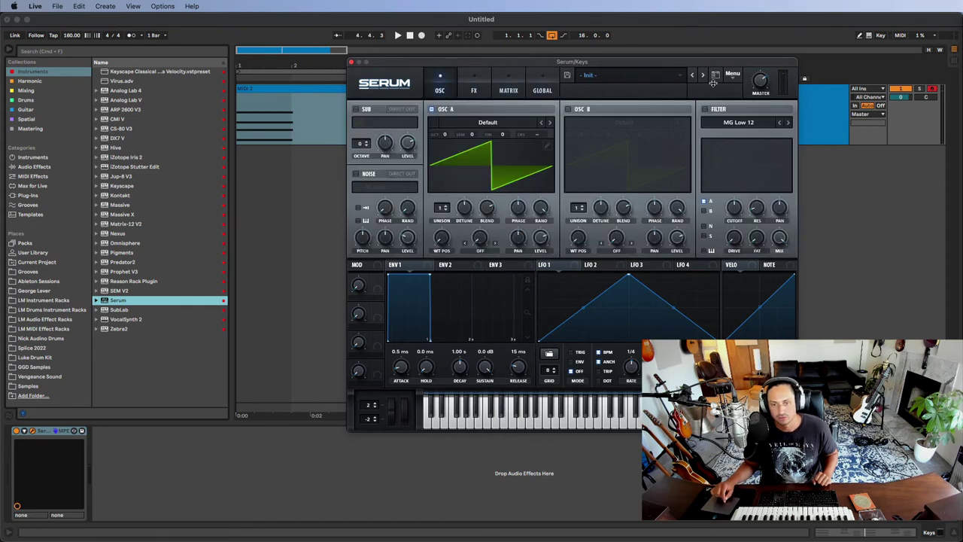
Filter Serum's preset browser to Pluck presets sorted by highest rating first
click(715, 76)
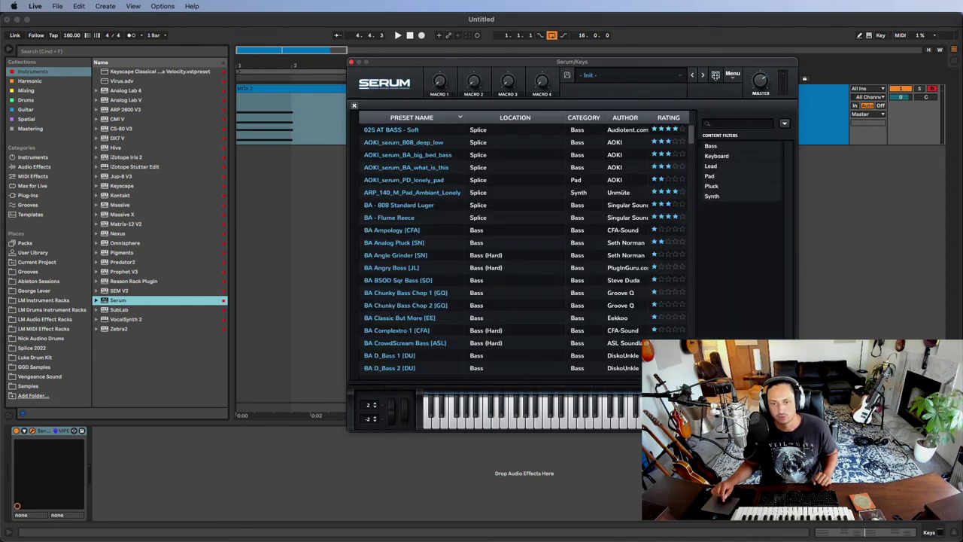
click(723, 186)
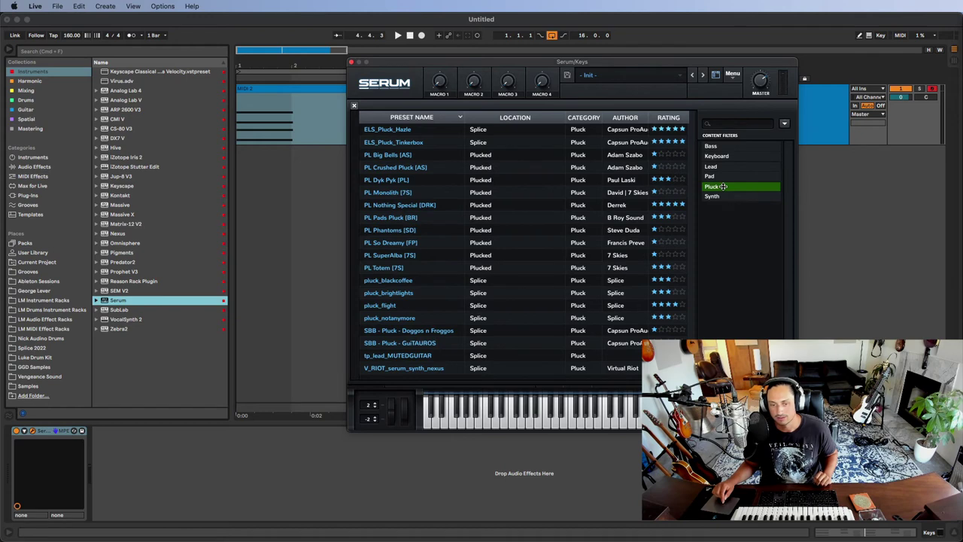
click(674, 118)
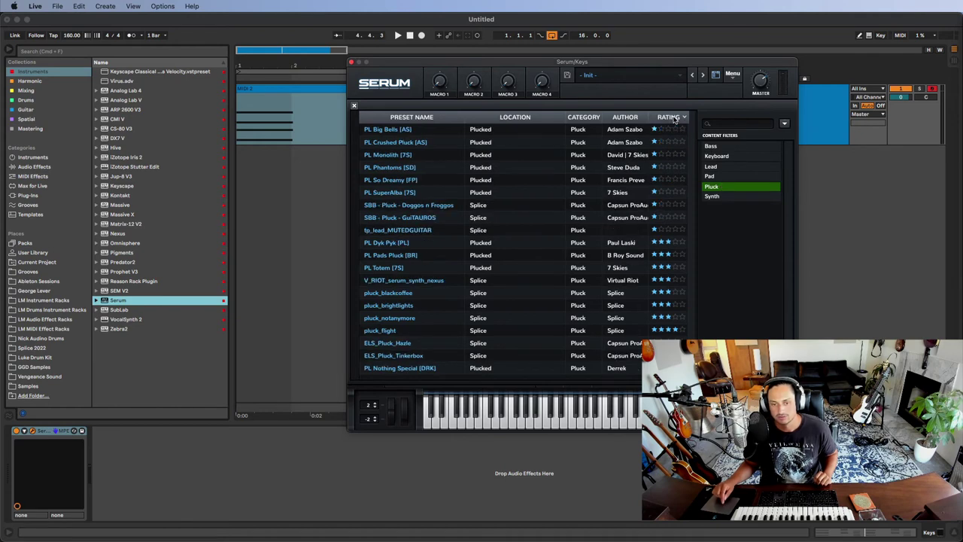
click(675, 118)
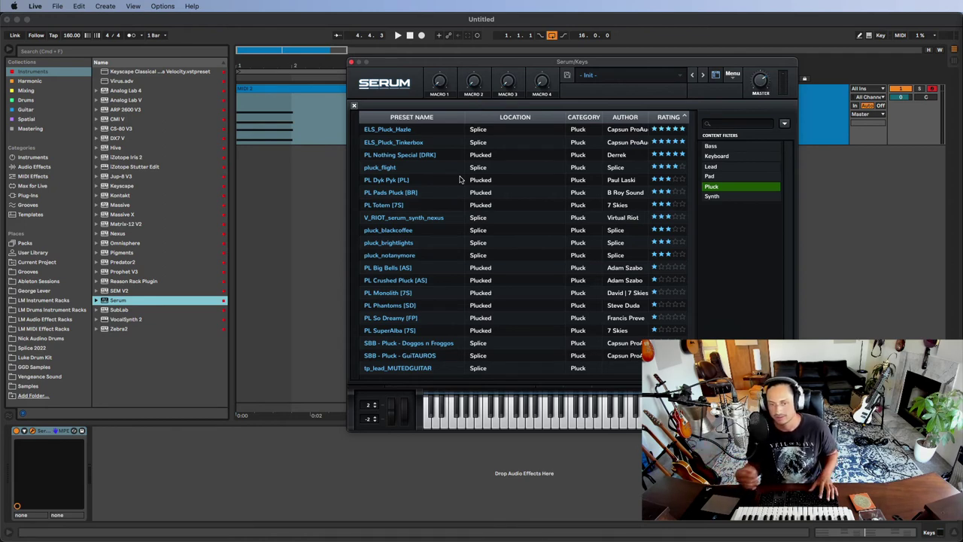
Audition ELS_Pluck_Hazle, ELS_Pluck_Tinkerbox and PL Nothing Special during playback, ending on pluck_flight
click(513, 131)
key(space)
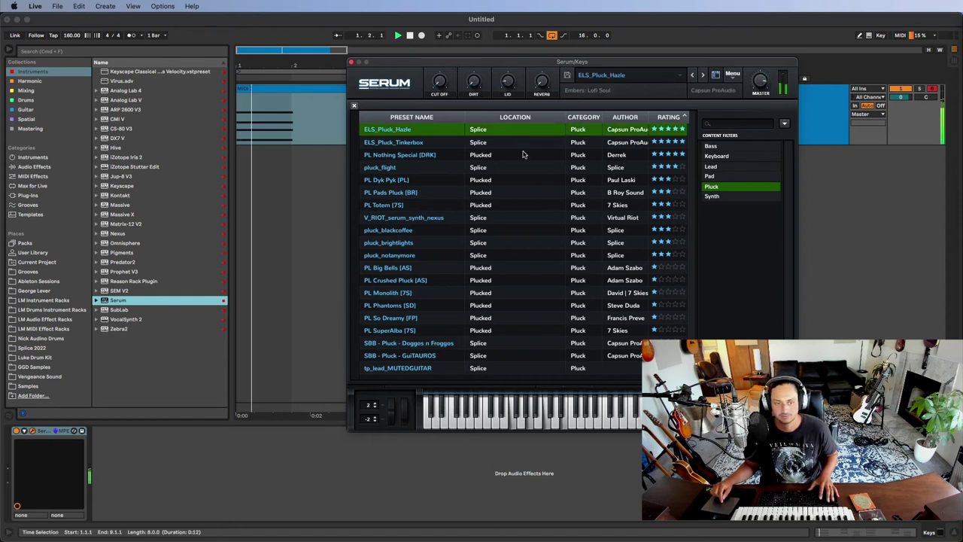
click(523, 143)
click(522, 154)
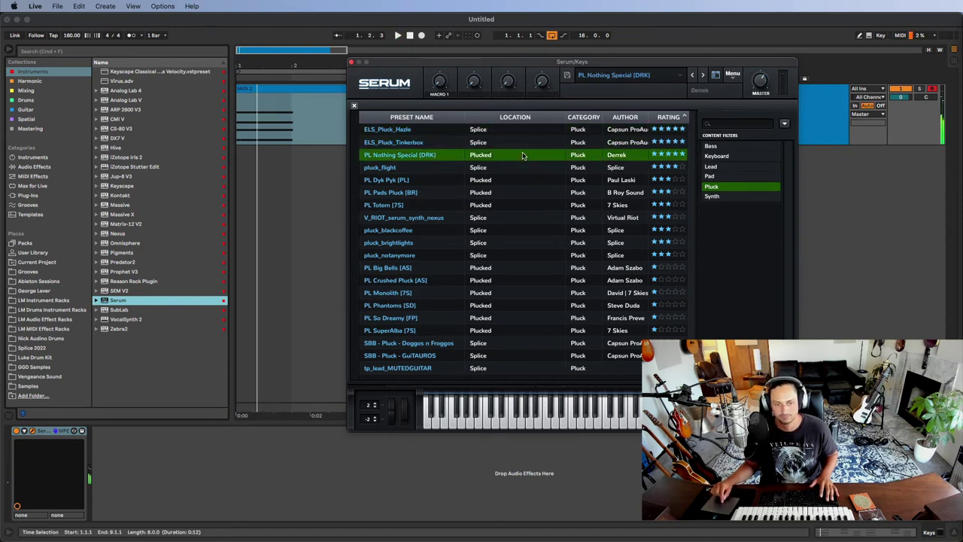
click(522, 169)
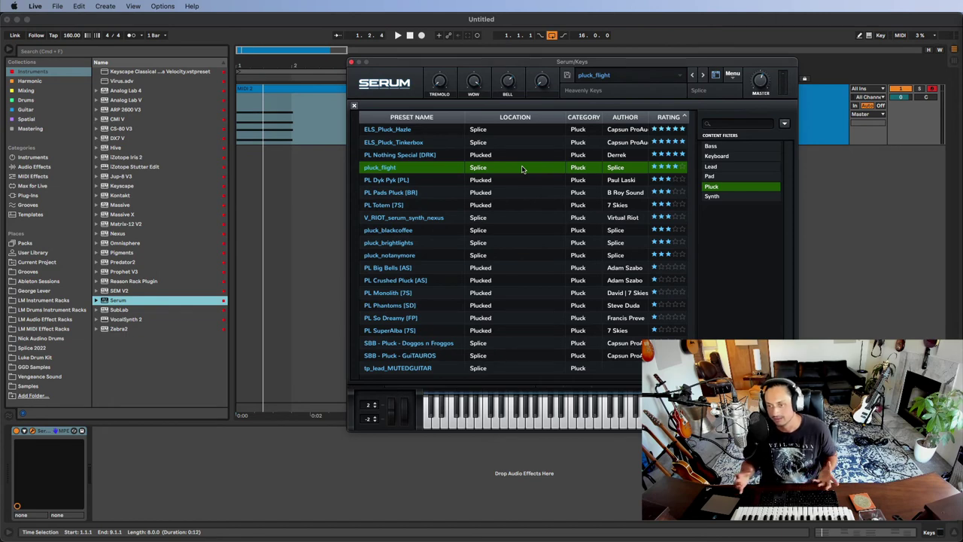
Close the Serum plugin window, keeping pluck_flight loaded on the Keys track
click(351, 62)
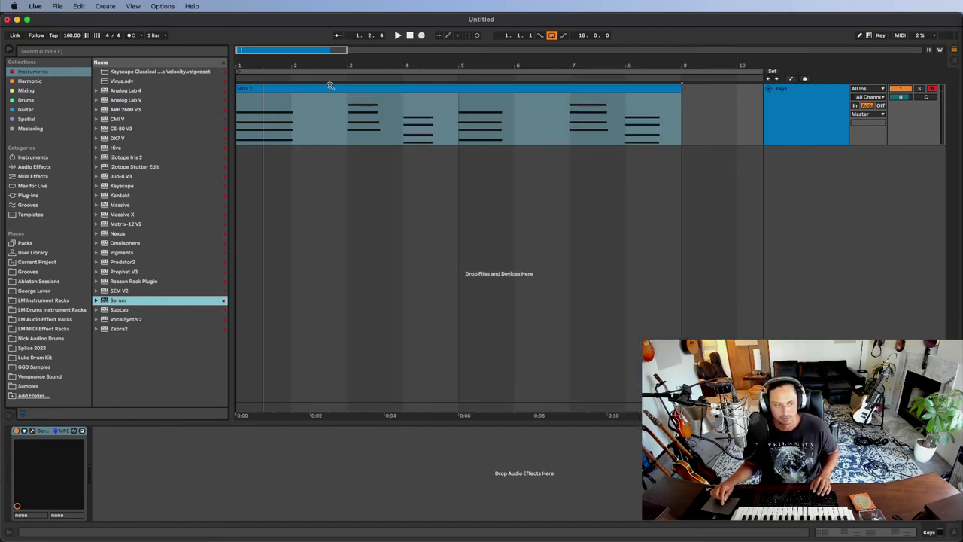